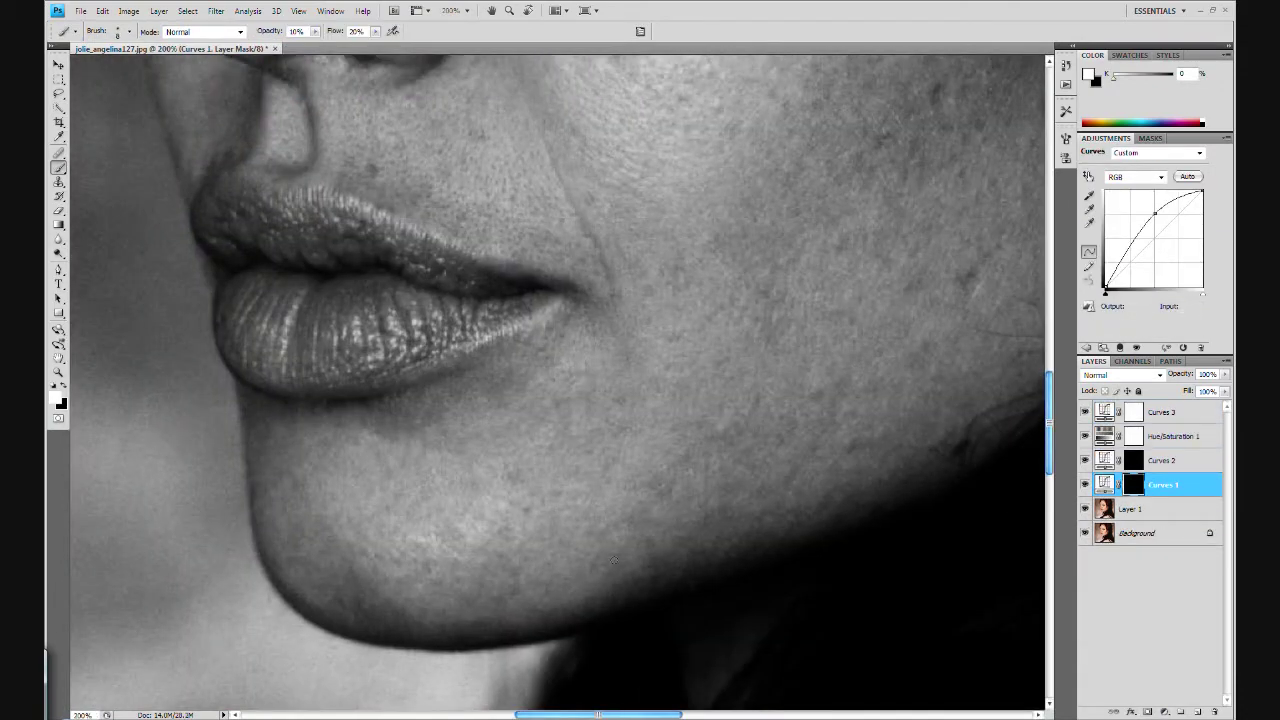
Brighten the skin around the chin and a darker cheek patch on the Curves 1 mask
left_click_drag(556, 545, 645, 509)
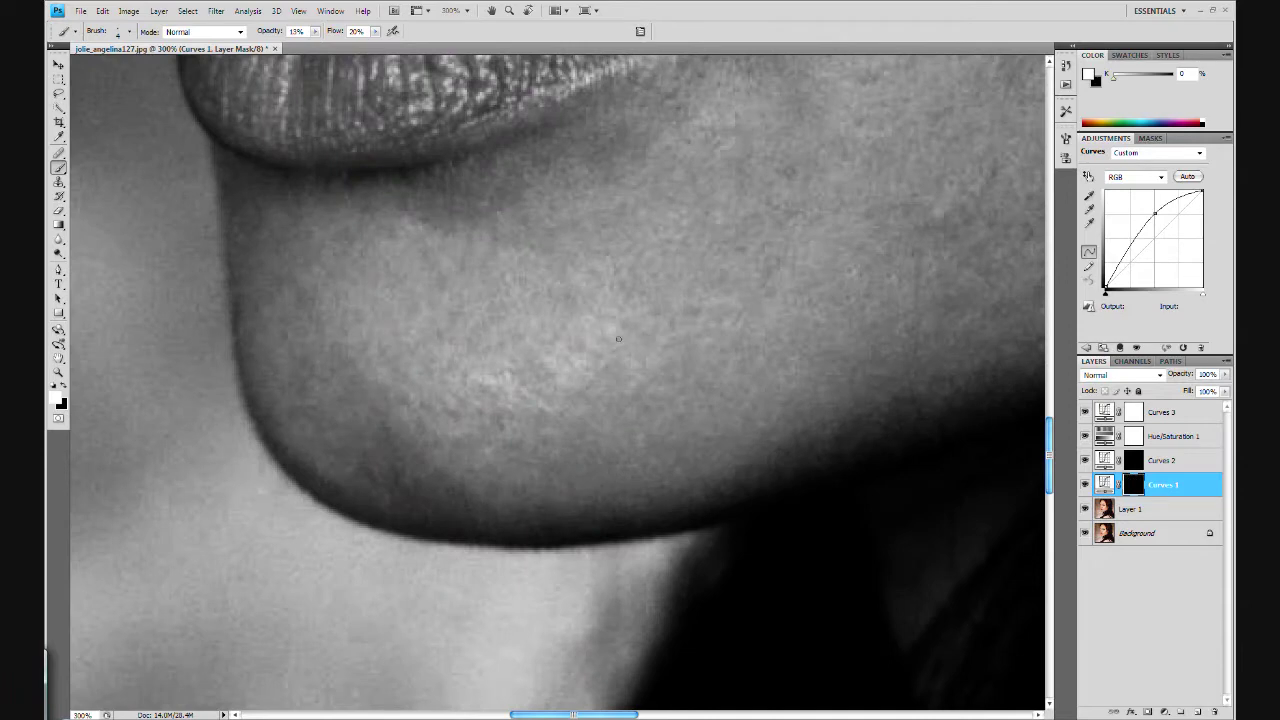
key("ctrl+minus")
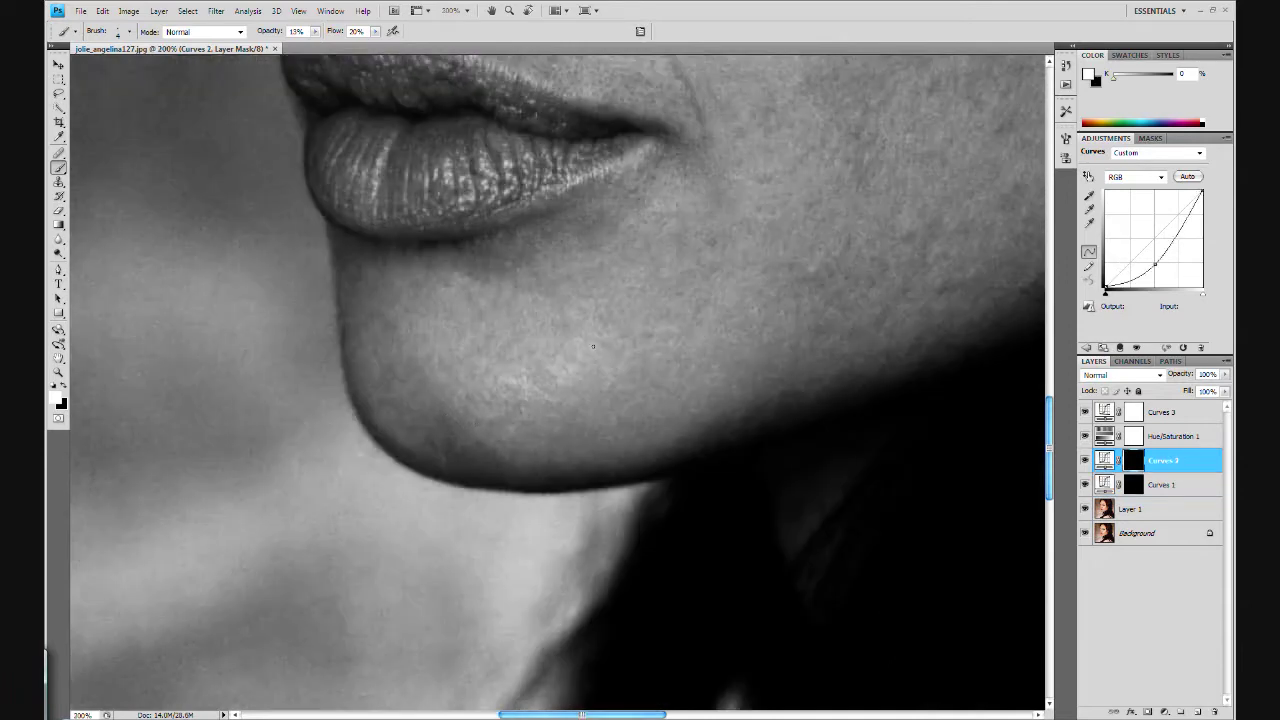
mouse_move(736, 260)
left_mouse_down()
mouse_move(601, 400)
mouse_move(446, 460)
left_mouse_up()
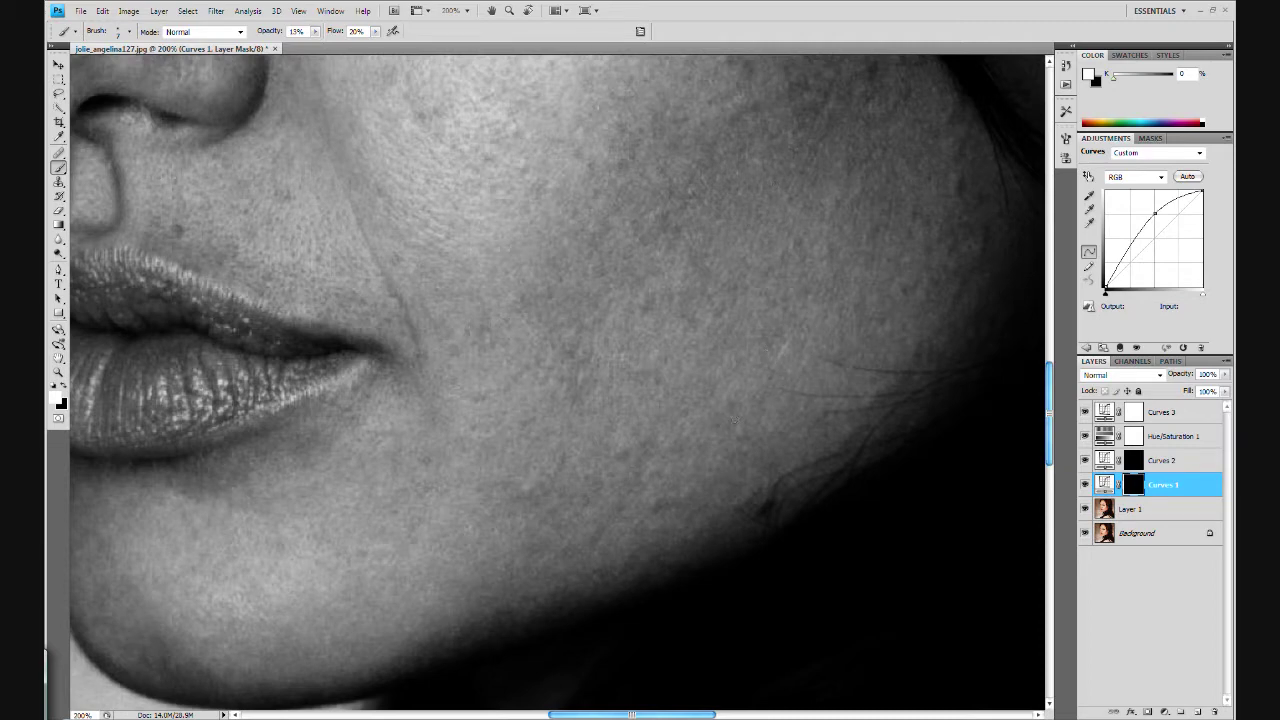
left_click_drag(485, 320, 553, 344)
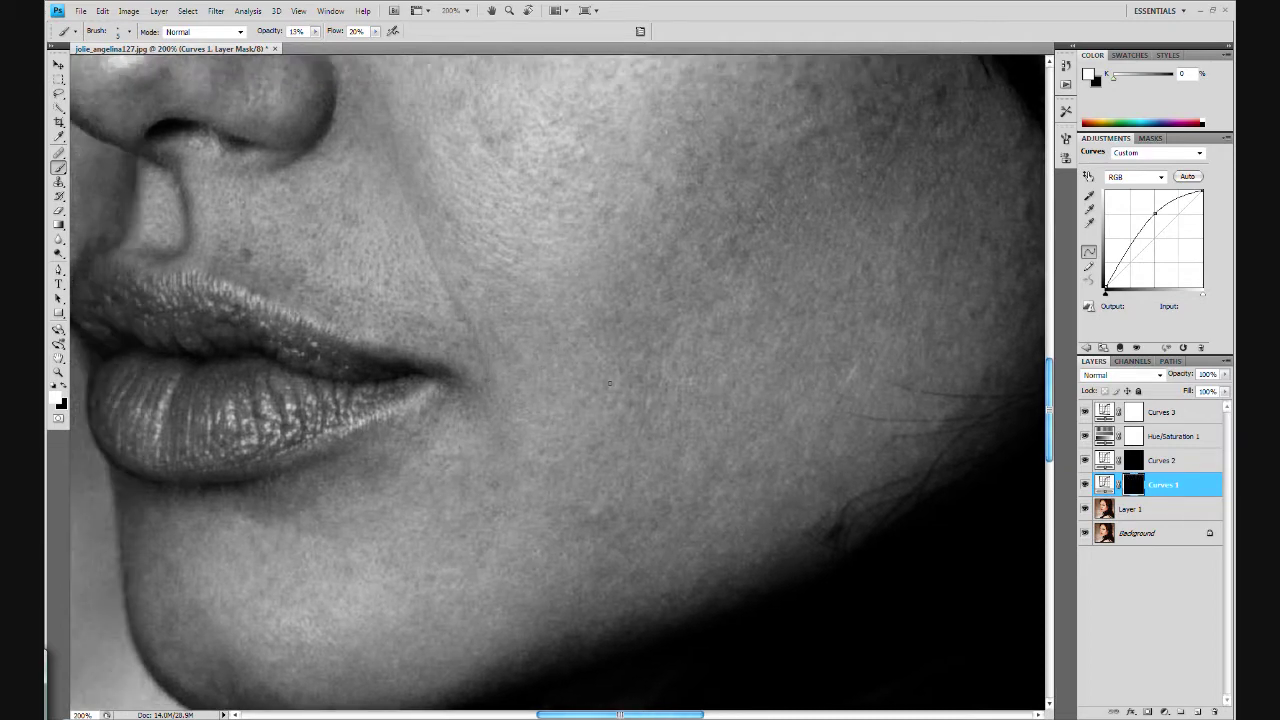
left_click_drag(827, 127, 805, 190)
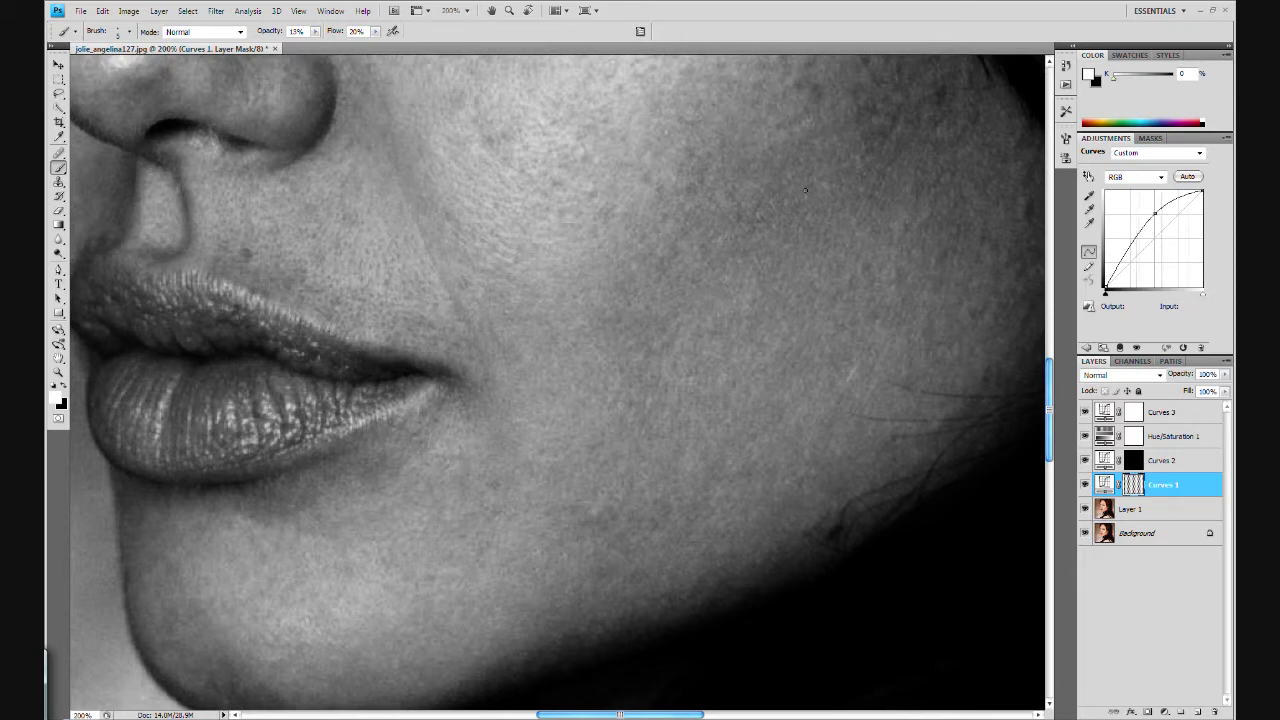
Lightly brighten the lower cheek and the skin below the lips and near the chin
key("alt+bracketright")
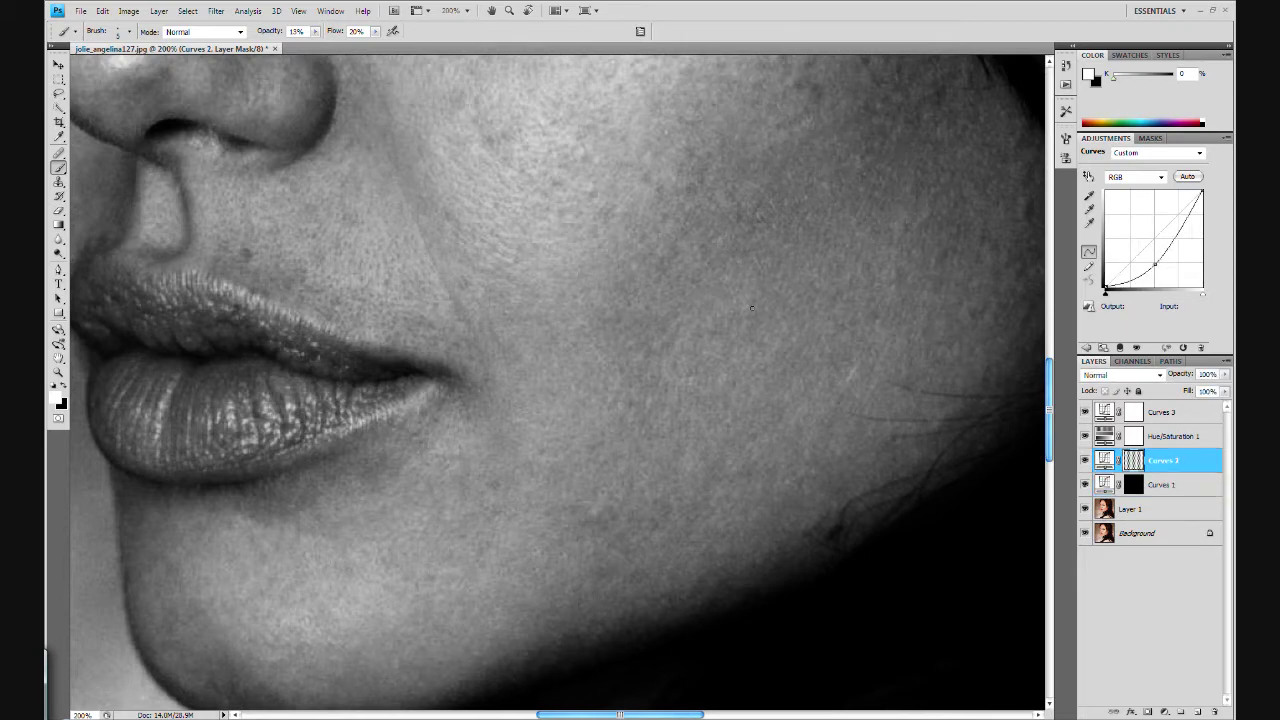
key("alt+bracketleft")
left_click_drag(726, 205, 674, 408)
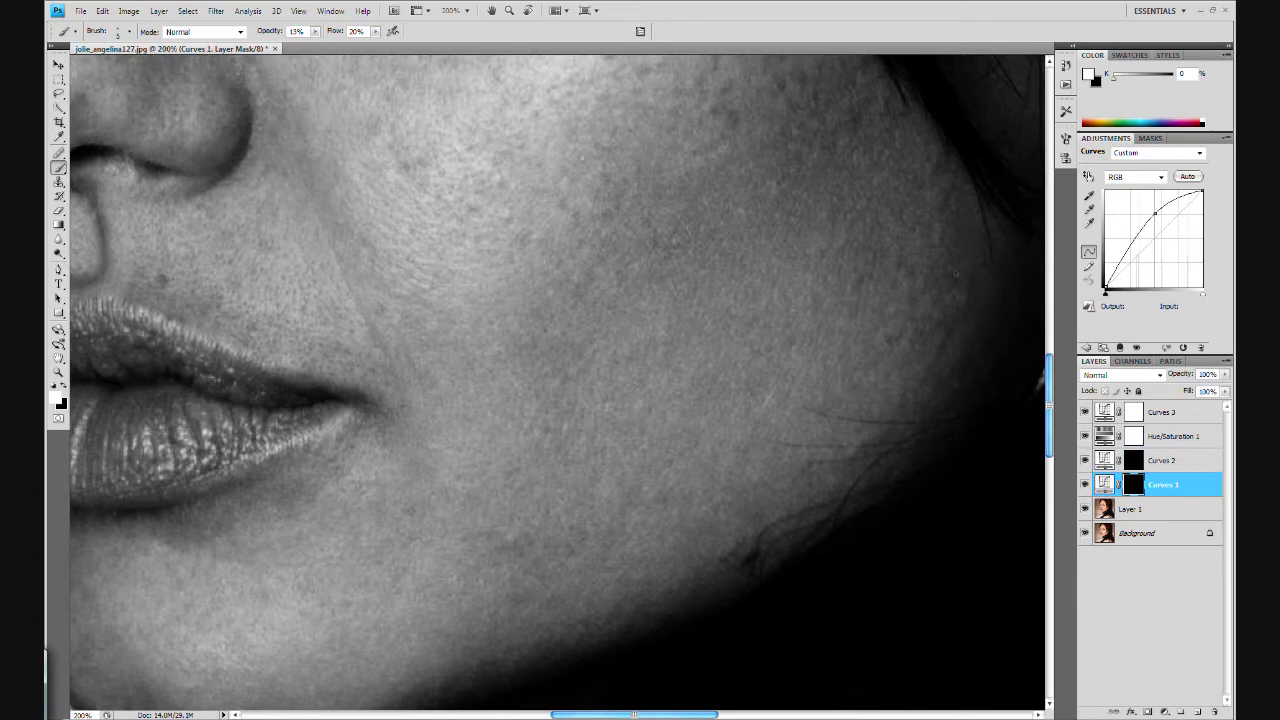
left_click_drag(726, 523, 791, 468)
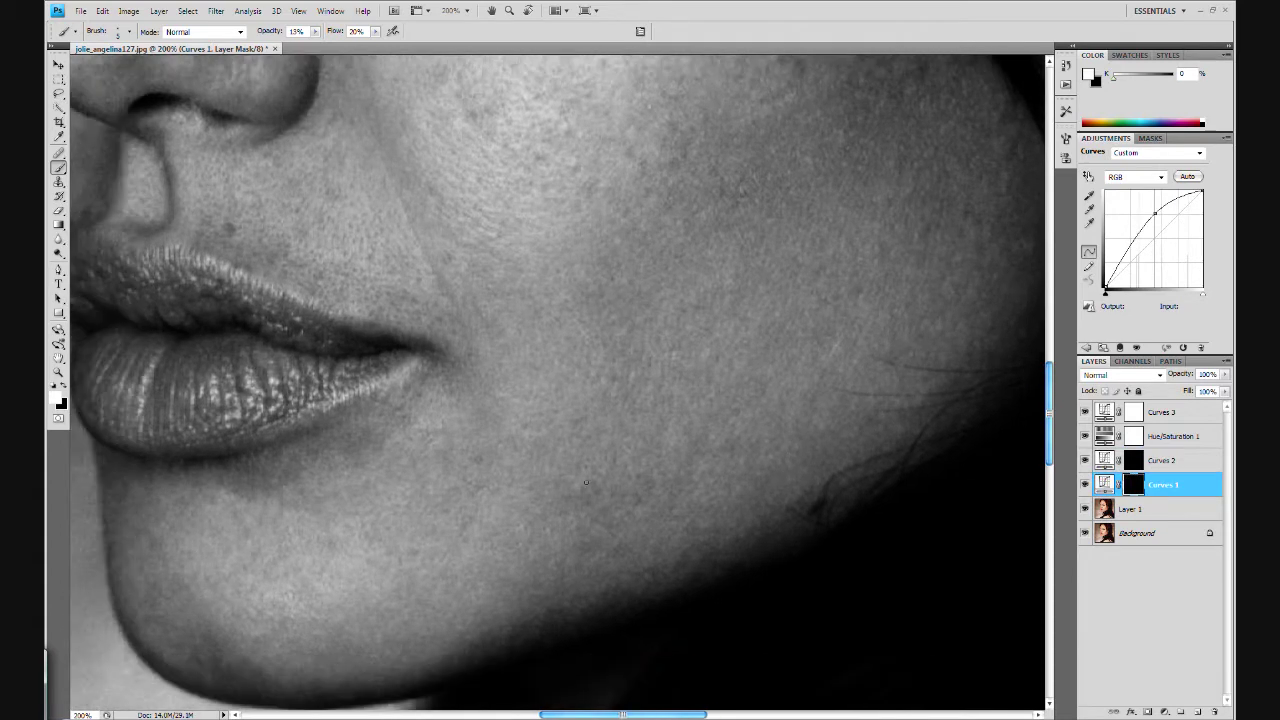
left_click_drag(257, 485, 357, 450)
left_click_drag(502, 362, 578, 417)
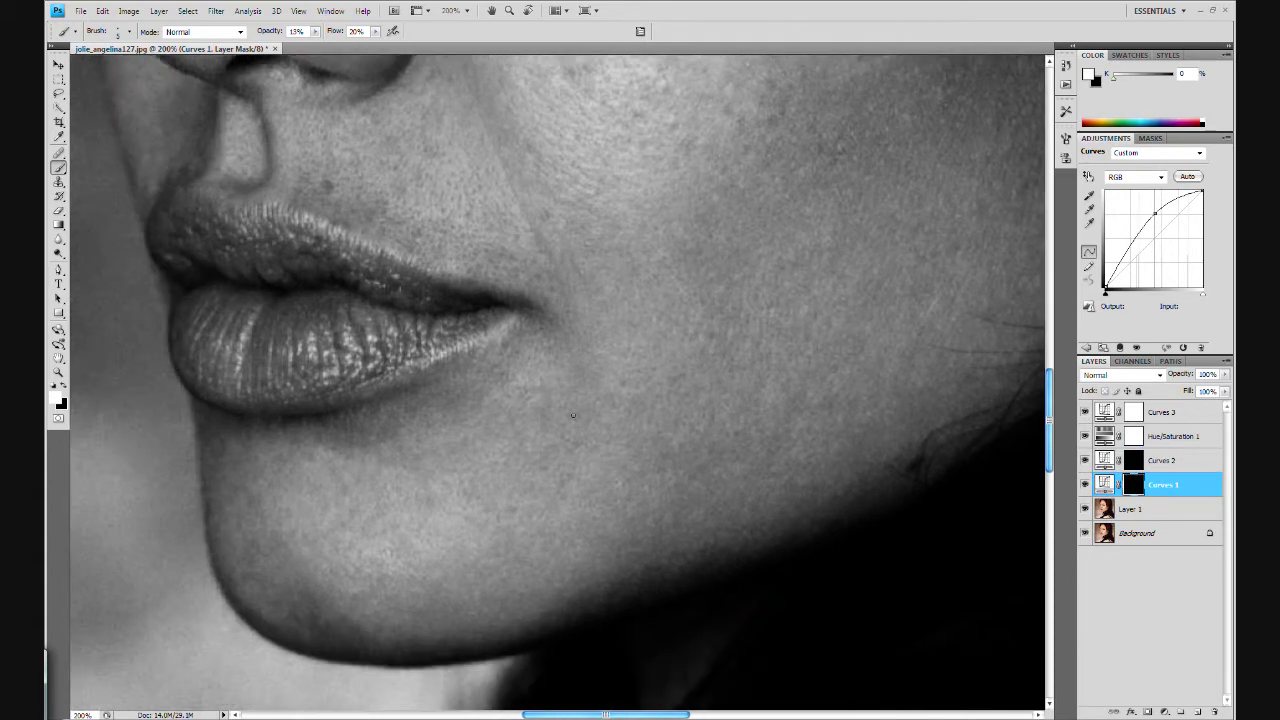
left_click_drag(395, 423, 395, 288)
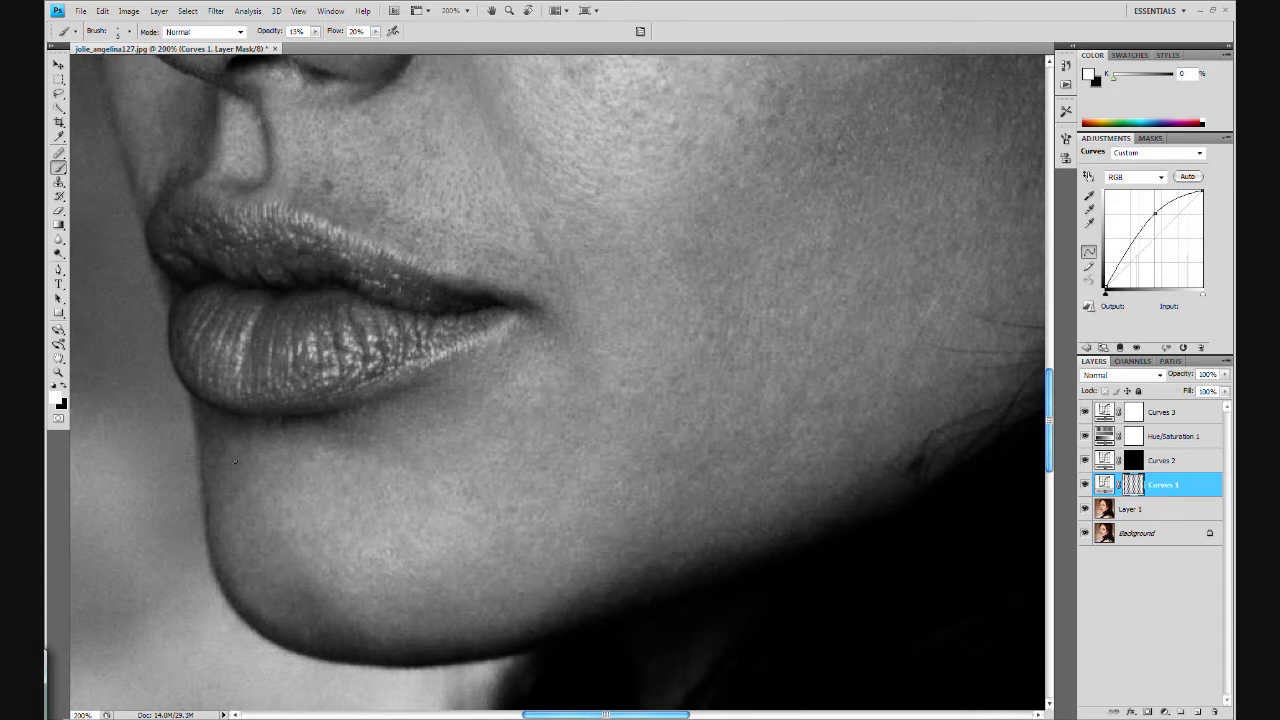
Add a few more faint strokes, then select the Curves 2 mask zoomed in on the cheek
left_click_drag(295, 323, 640, 138)
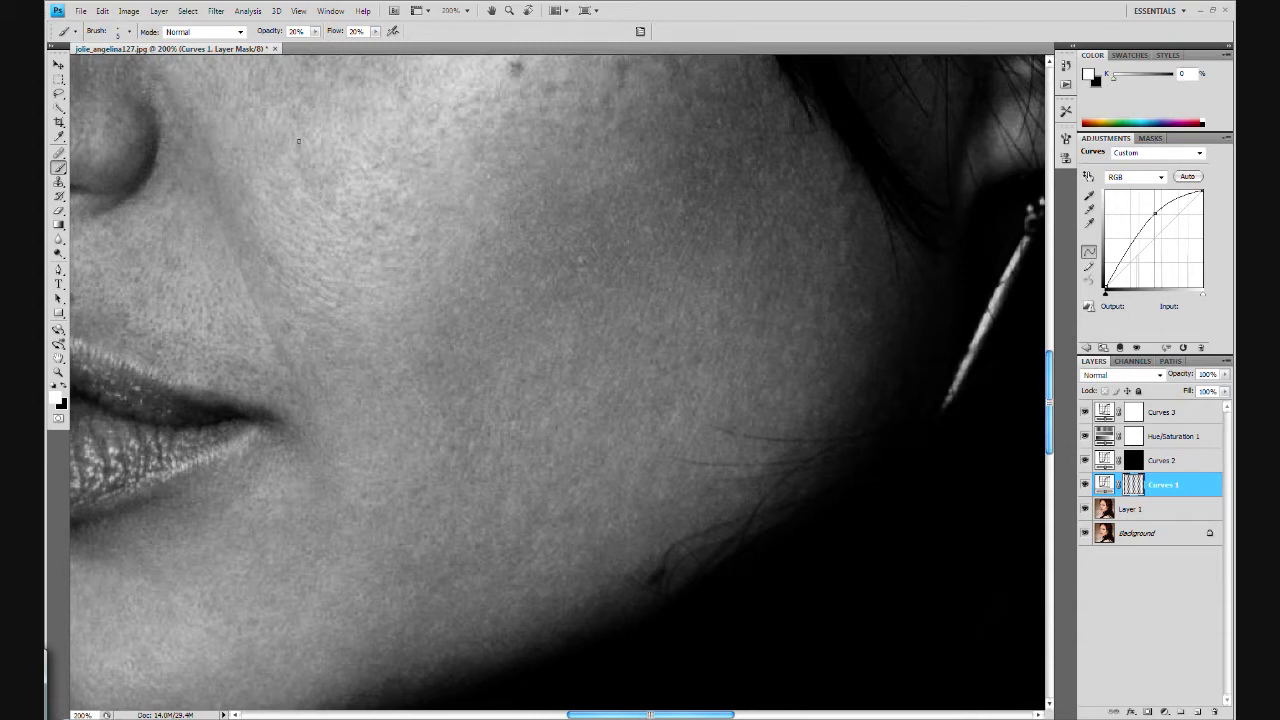
left_click_drag(628, 77, 588, 147)
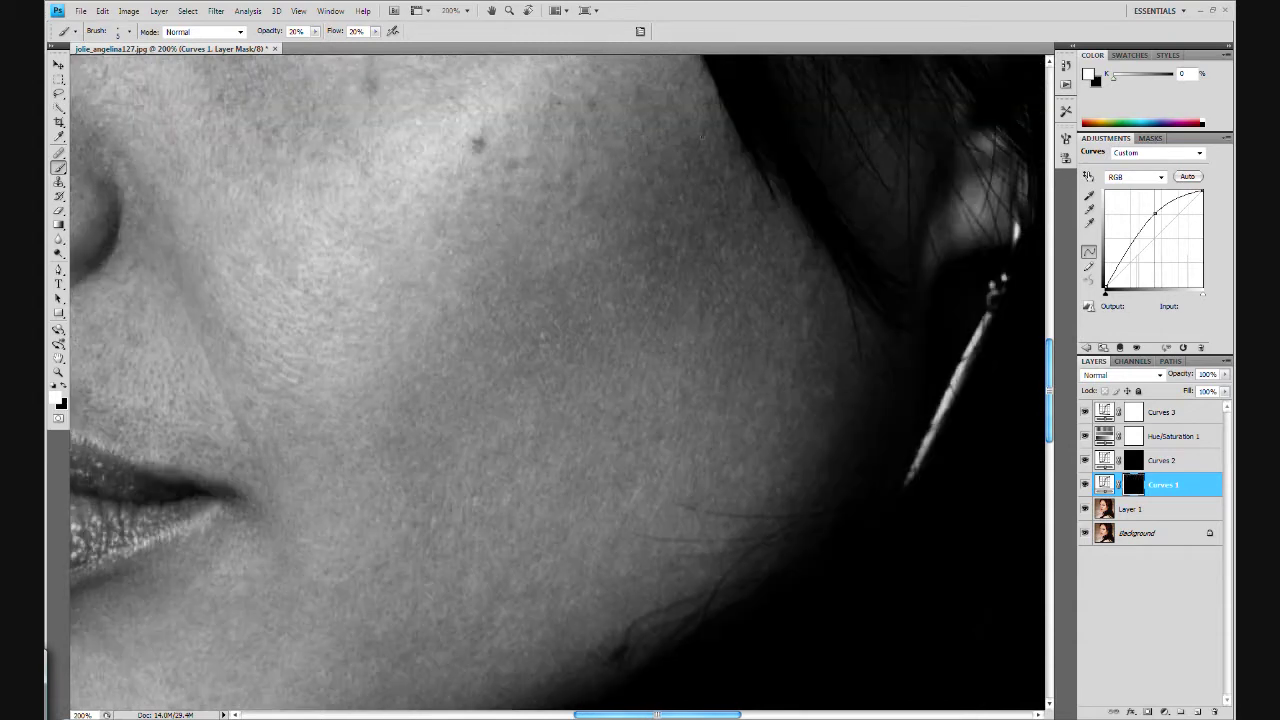
key("alt+bracketright")
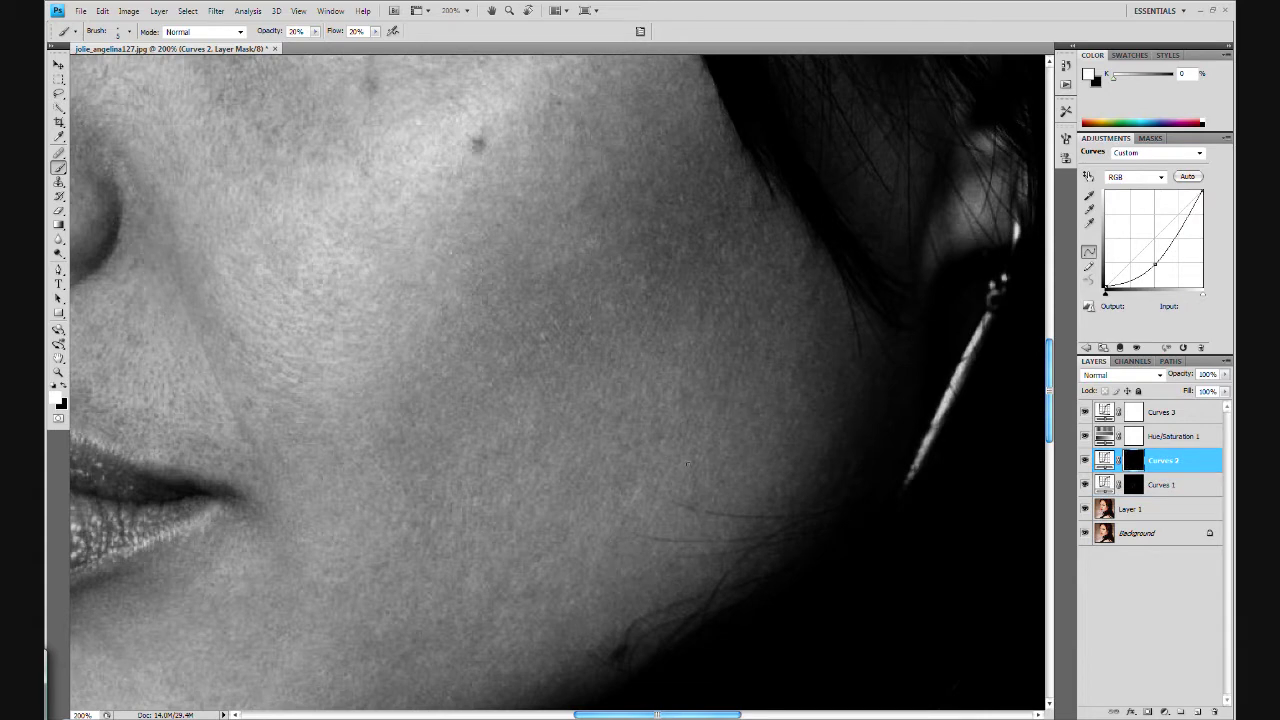
left_click_drag(644, 281, 704, 218)
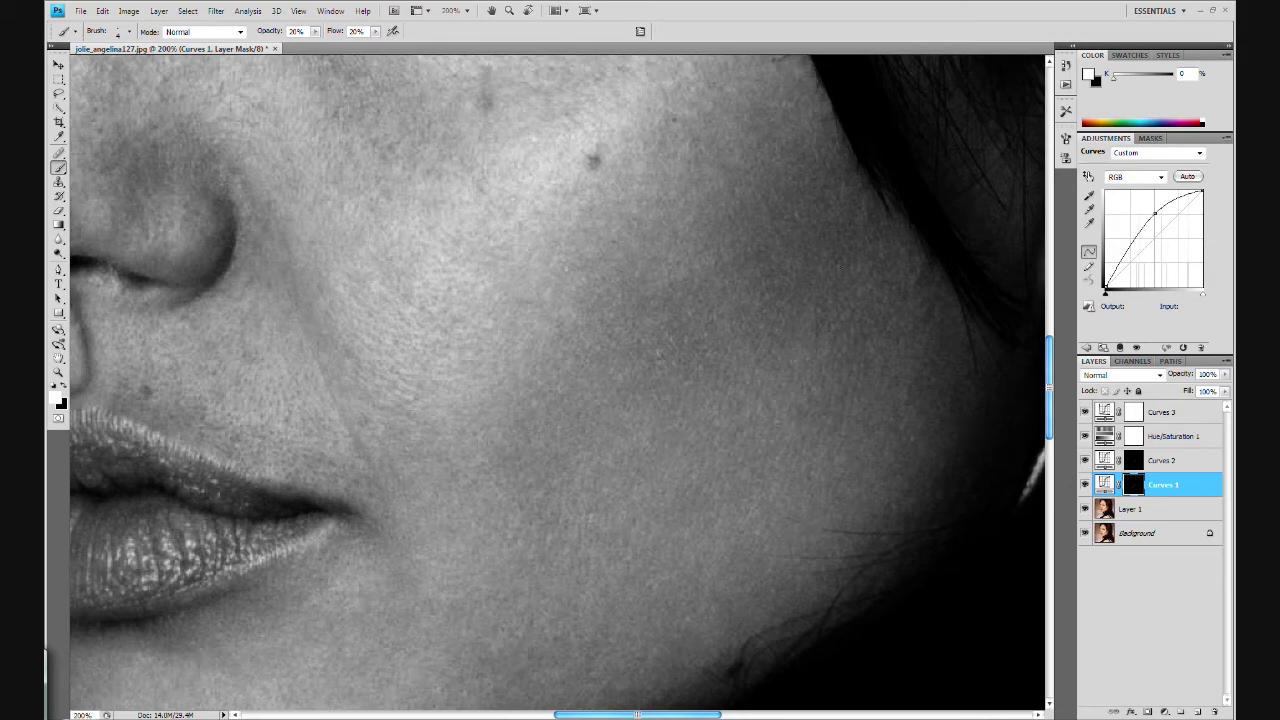
left_click(1133, 460)
key("ctrl+plus")
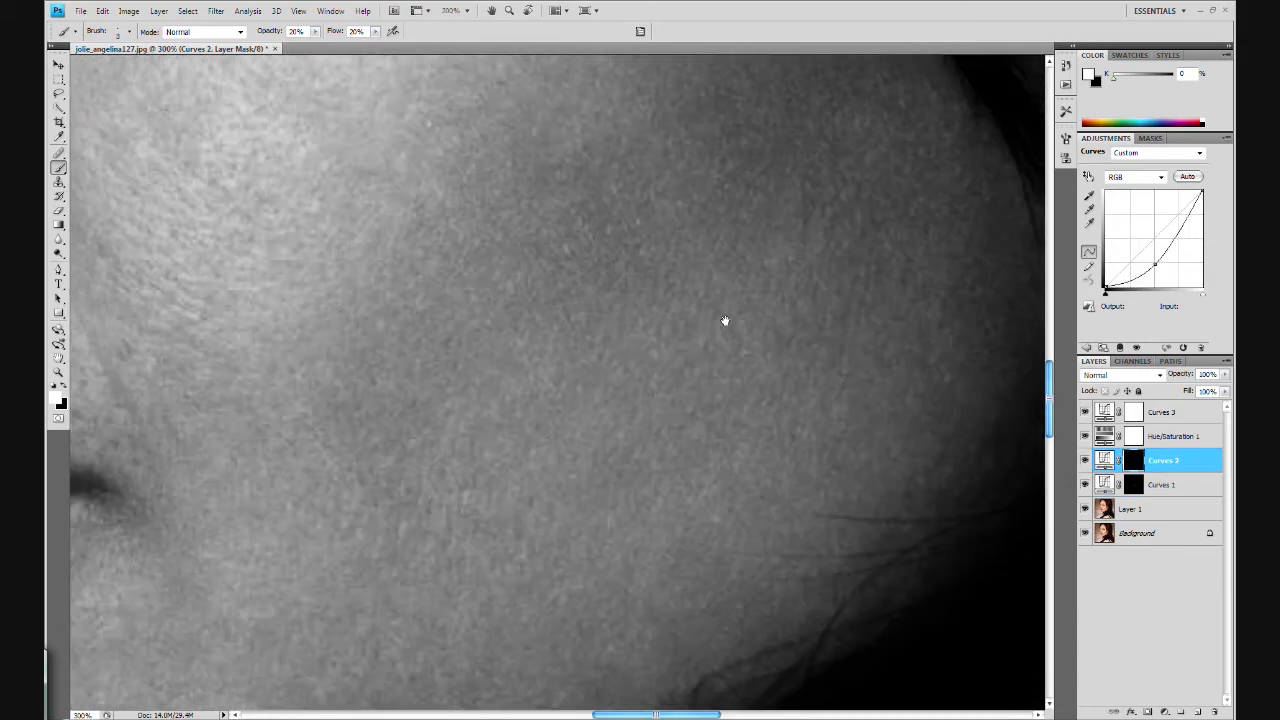
Zoom out and back in on the cheek, ending with the Curves 1 mask selected
scroll(546, 438, "down", 1)
scroll(546, 438, "left", 1)
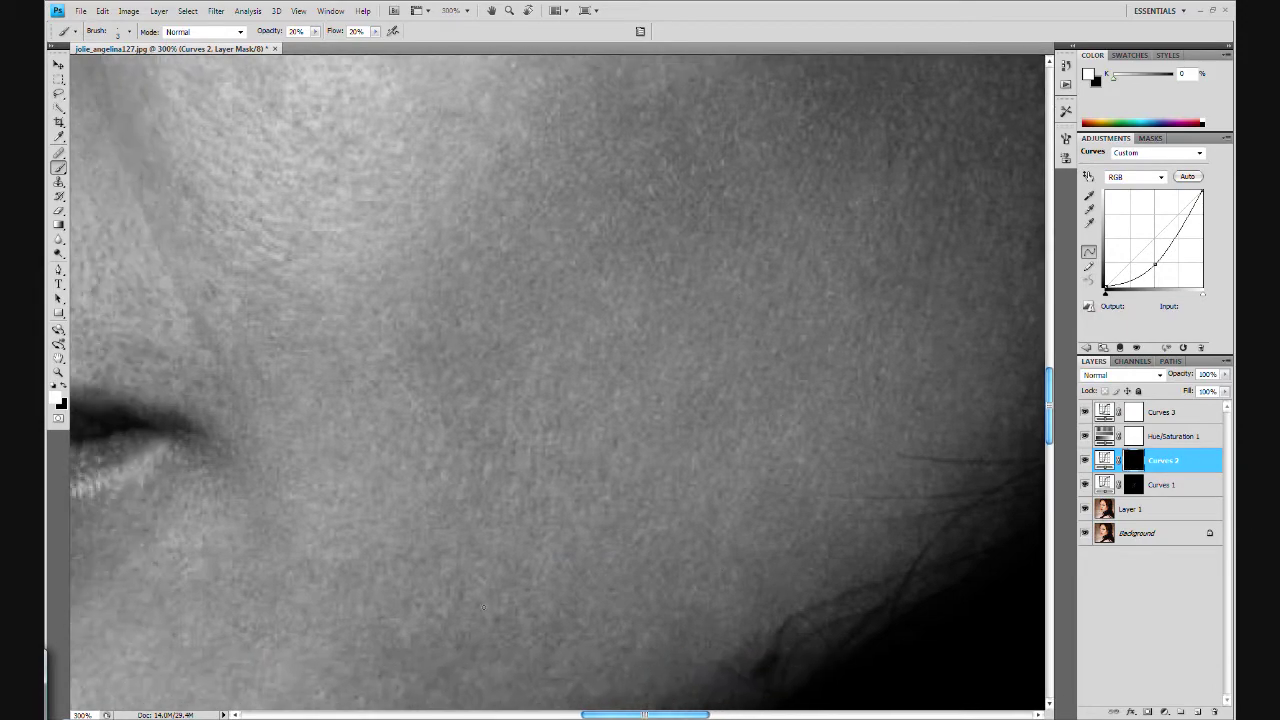
key("ctrl+minus")
key("ctrl+minus")
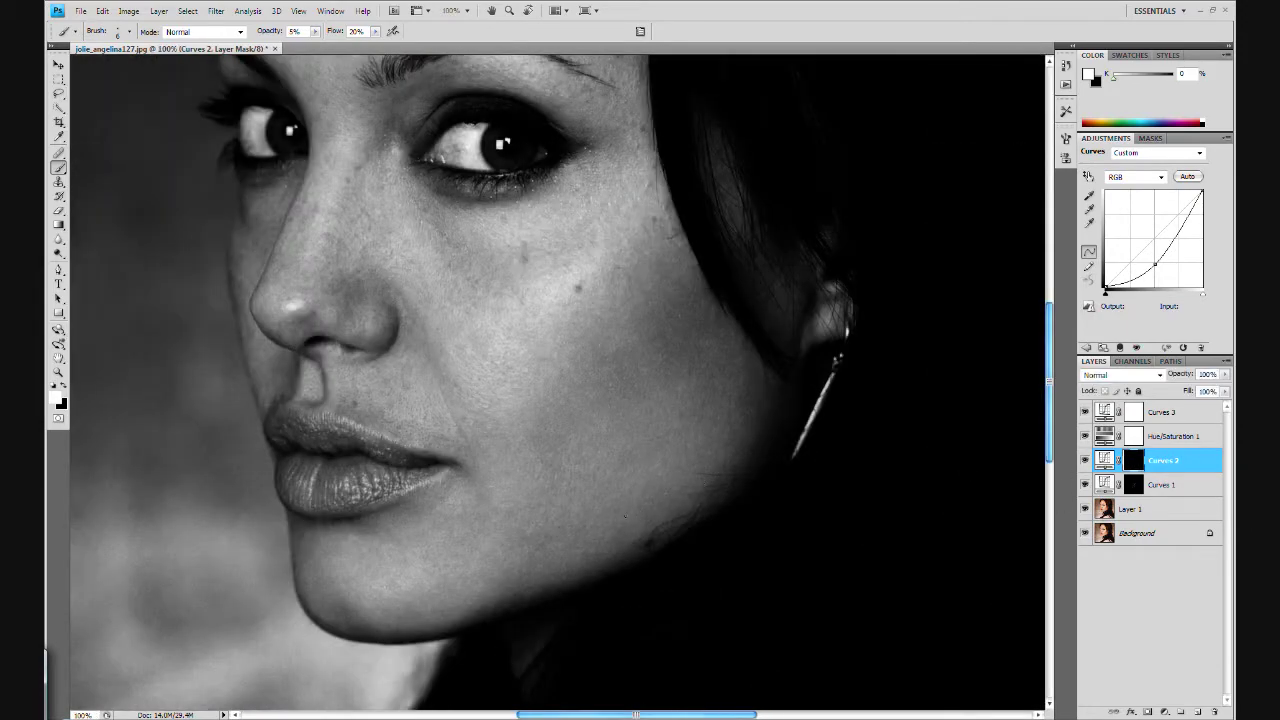
left_click(1133, 484)
key("ctrl+plus")
key("ctrl+plus")
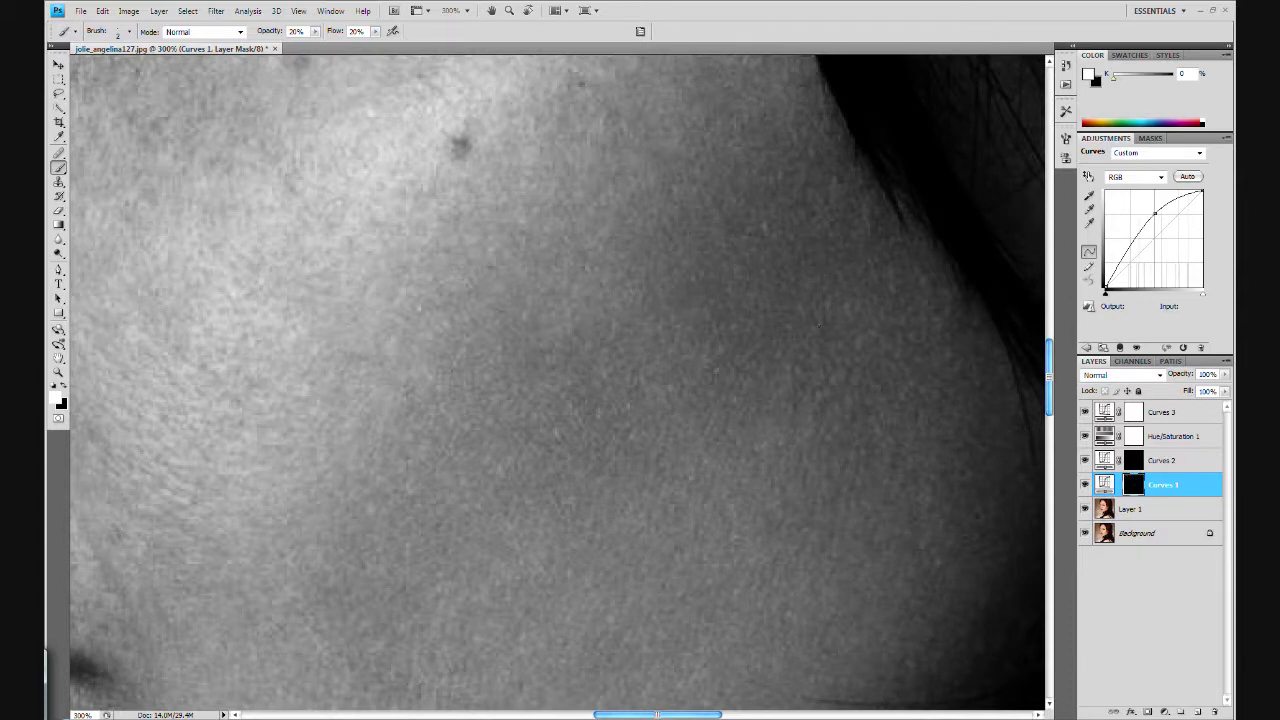
left_click(1133, 460)
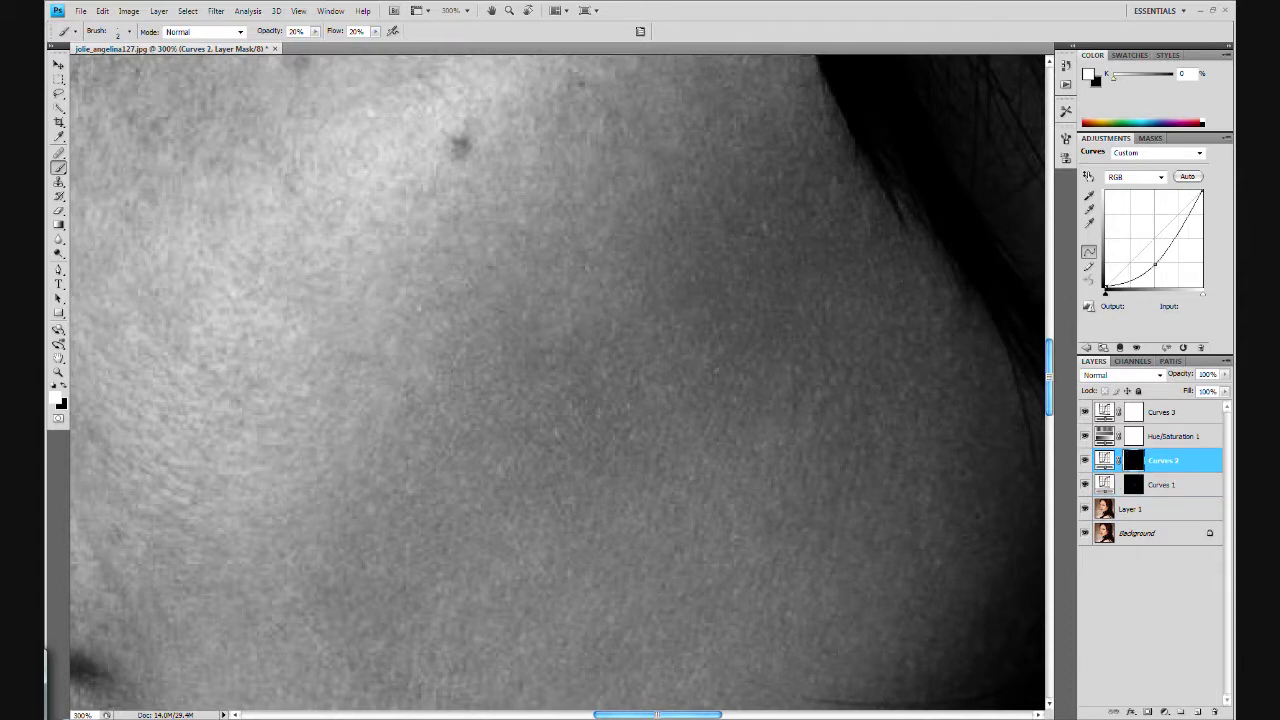
left_click(1133, 484)
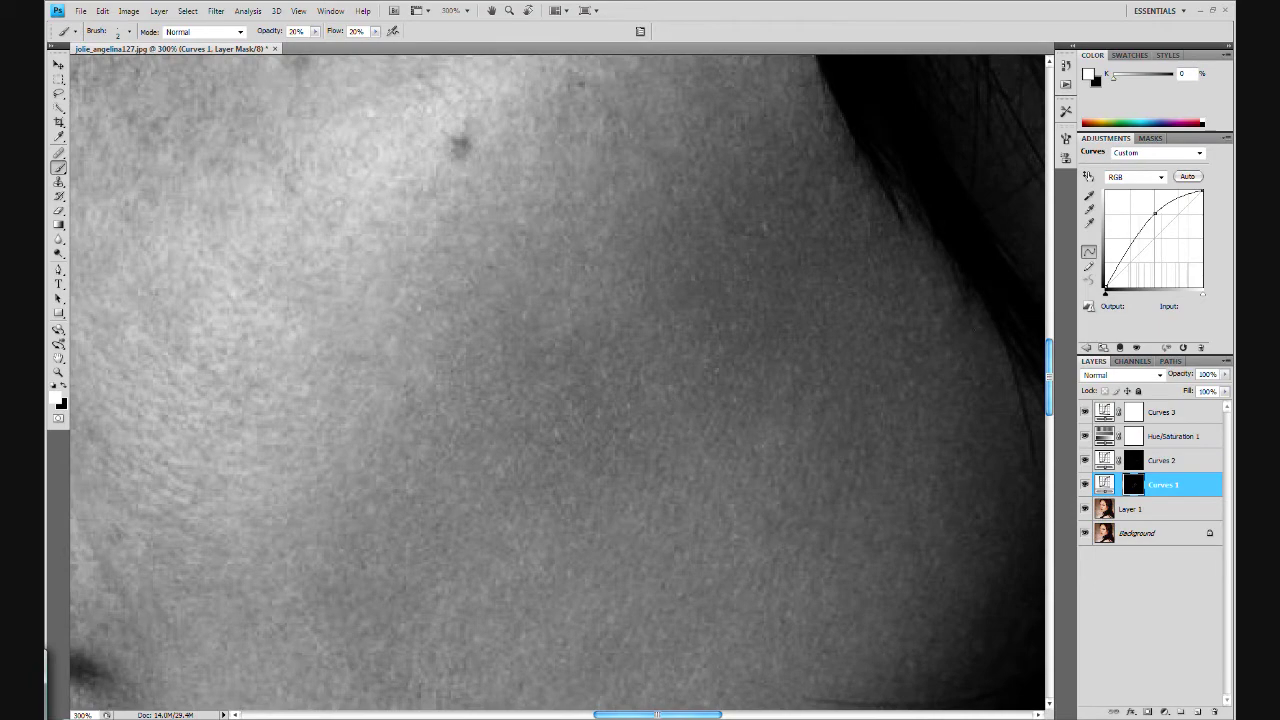
Pan to the area under the eye and brighten its skin on the Curves 1 mask
left_click_drag(460, 145, 595, 393)
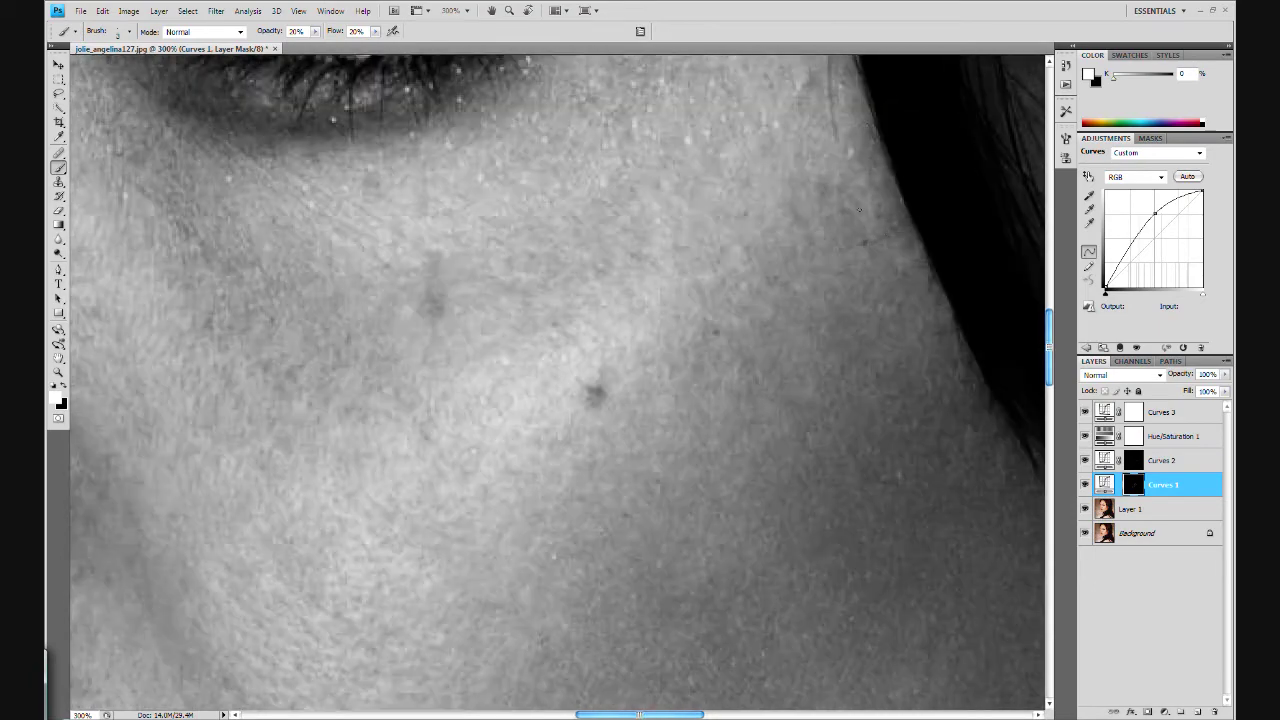
key("ctrl+0")
key("ctrl+plus")
key("ctrl+plus")
key("ctrl+plus")
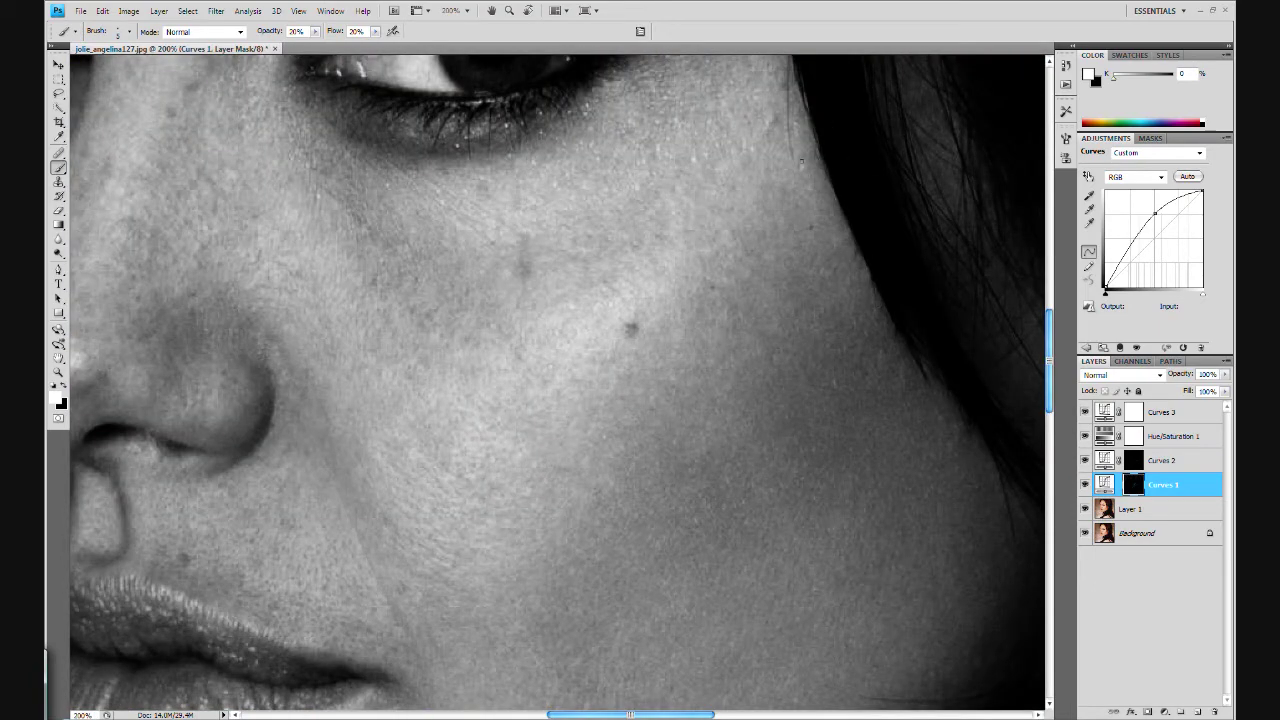
left_click_drag(520, 265, 560, 252)
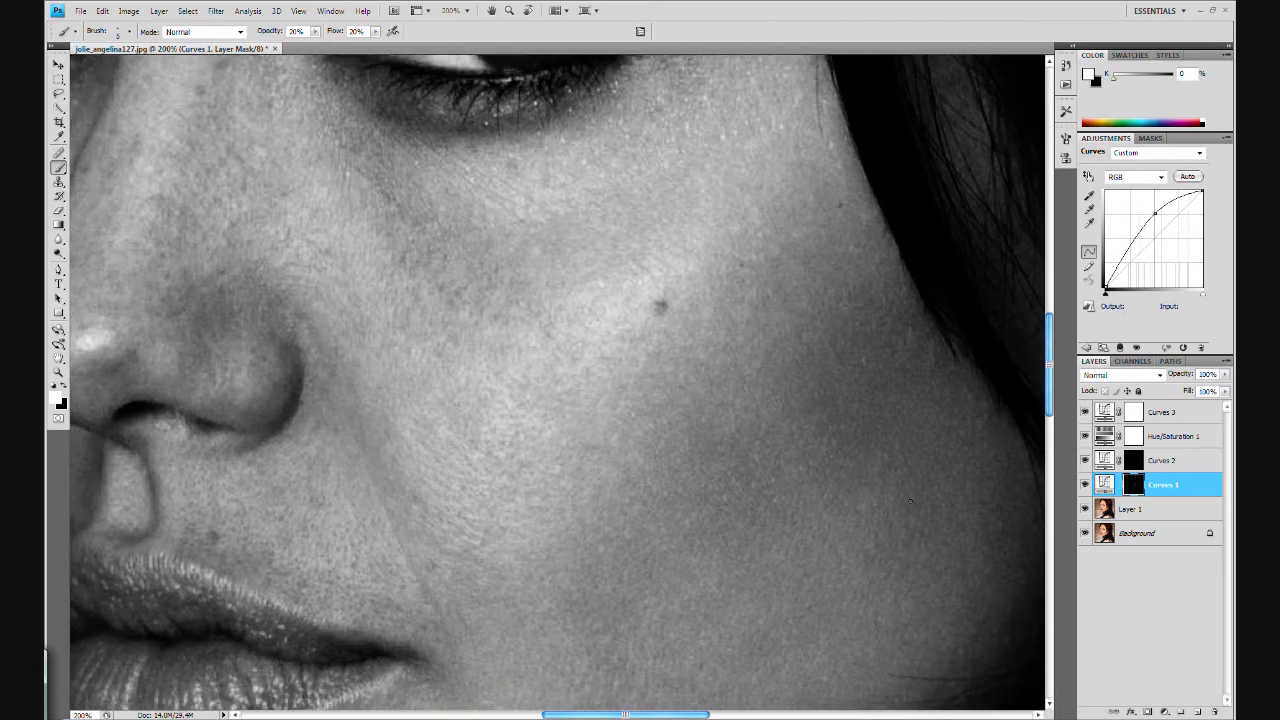
mouse_move(534, 203)
left_mouse_down()
mouse_move(691, 225)
mouse_move(563, 323)
left_mouse_up()
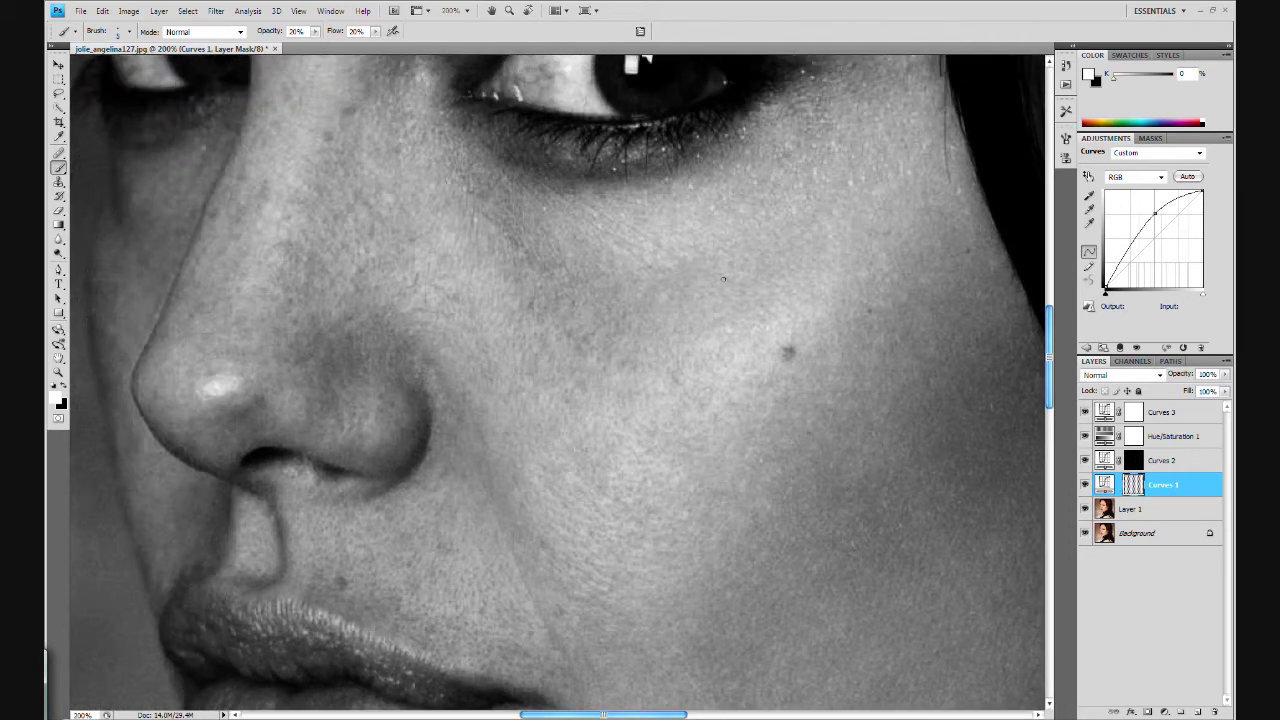
Brighten the small dark spots on the upper lip and around the nose
mouse_move(578, 615)
left_mouse_down()
mouse_move(718, 410)
mouse_move(697, 445)
mouse_move(679, 418)
left_mouse_up()
mouse_move(578, 345)
left_mouse_down()
mouse_move(525, 405)
mouse_move(449, 443)
left_mouse_up()
left_click_drag(452, 366, 464, 389)
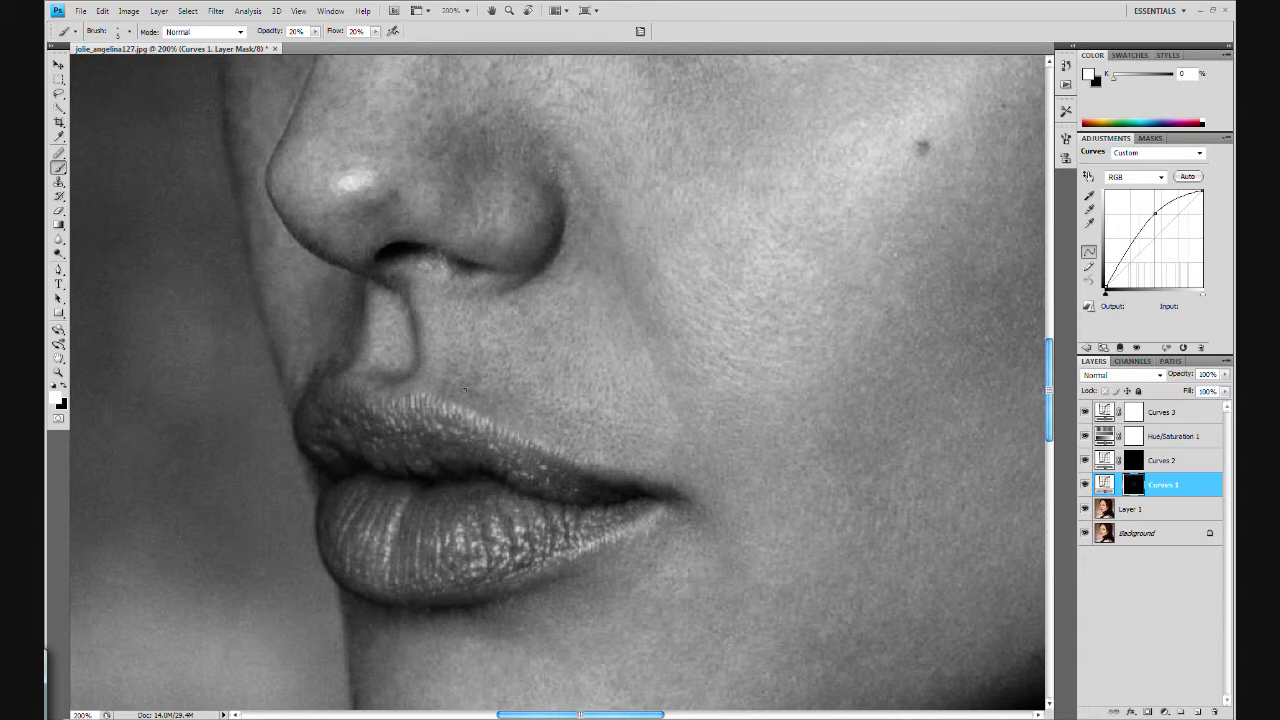
left_click_drag(609, 211, 586, 235)
left_click_drag(523, 210, 482, 228)
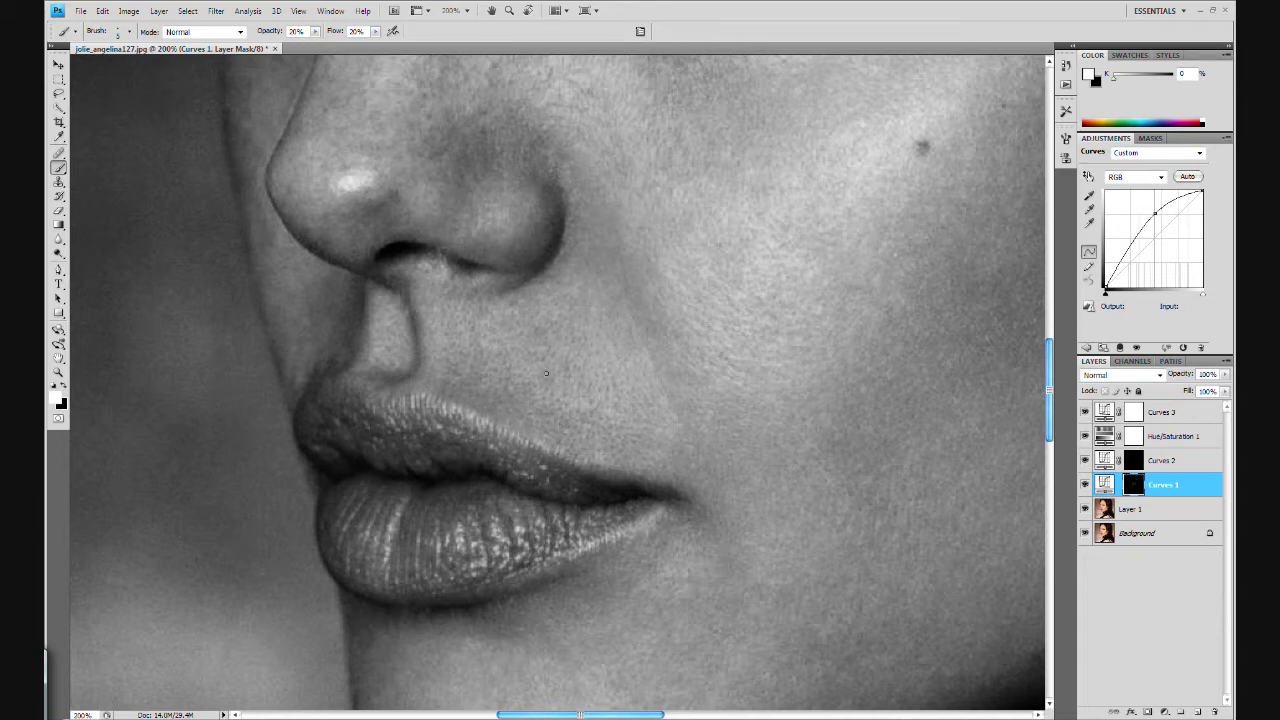
Check the Curves 2 mask, then lightly brighten along the nose bridge on Curves 1
key("alt+bracketright")
scroll(609, 435, "down", 3)
scroll(718, 575, "down", 2)
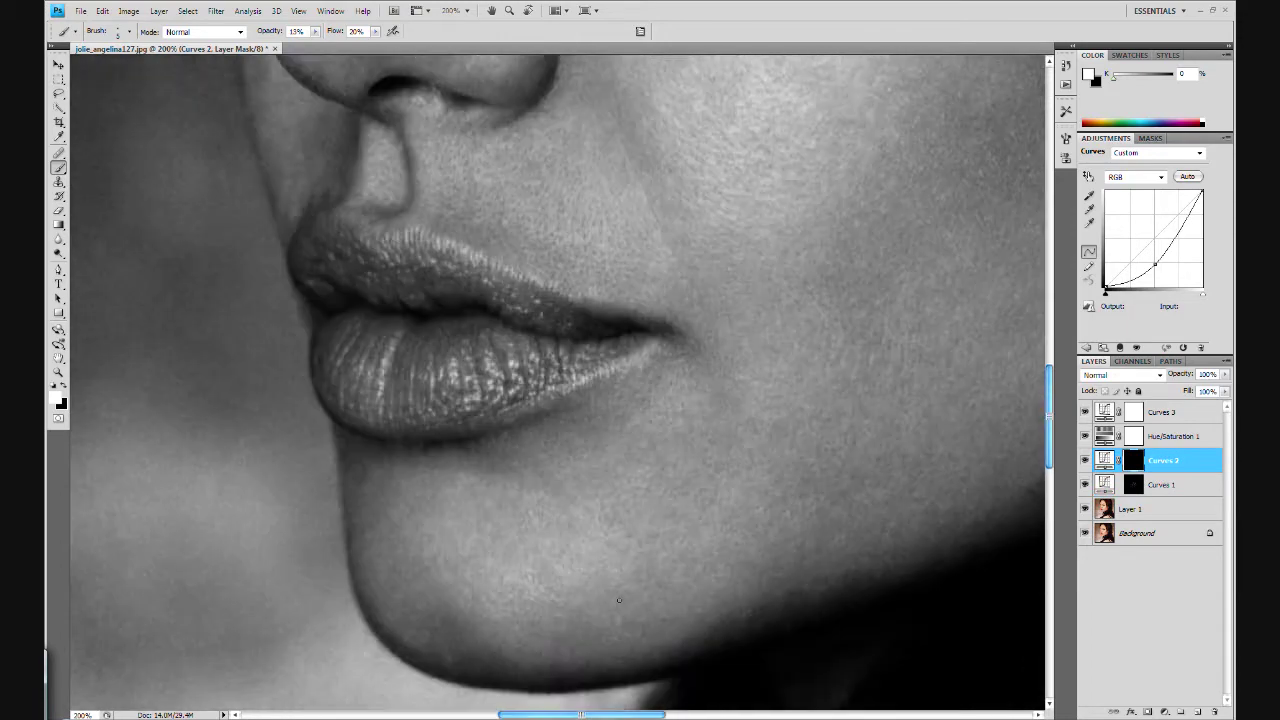
scroll(912, 502, "right", 1)
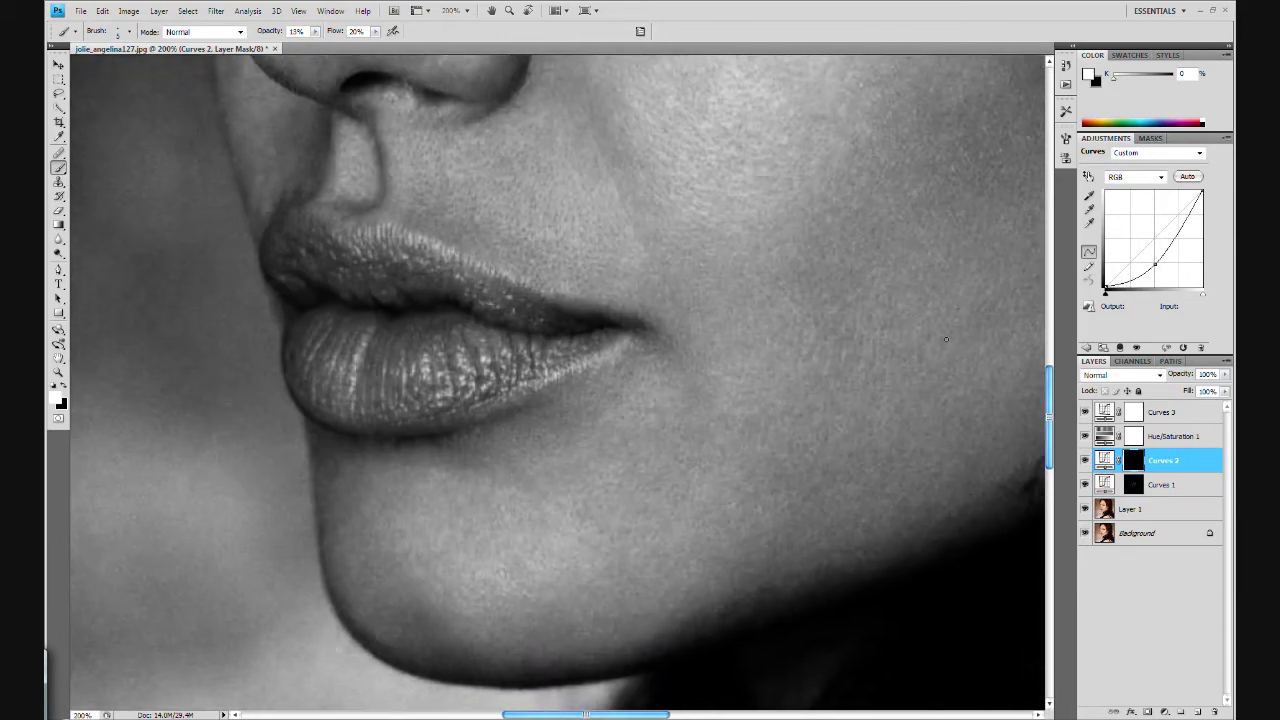
scroll(631, 398, "up", 3)
key("alt+bracketleft")
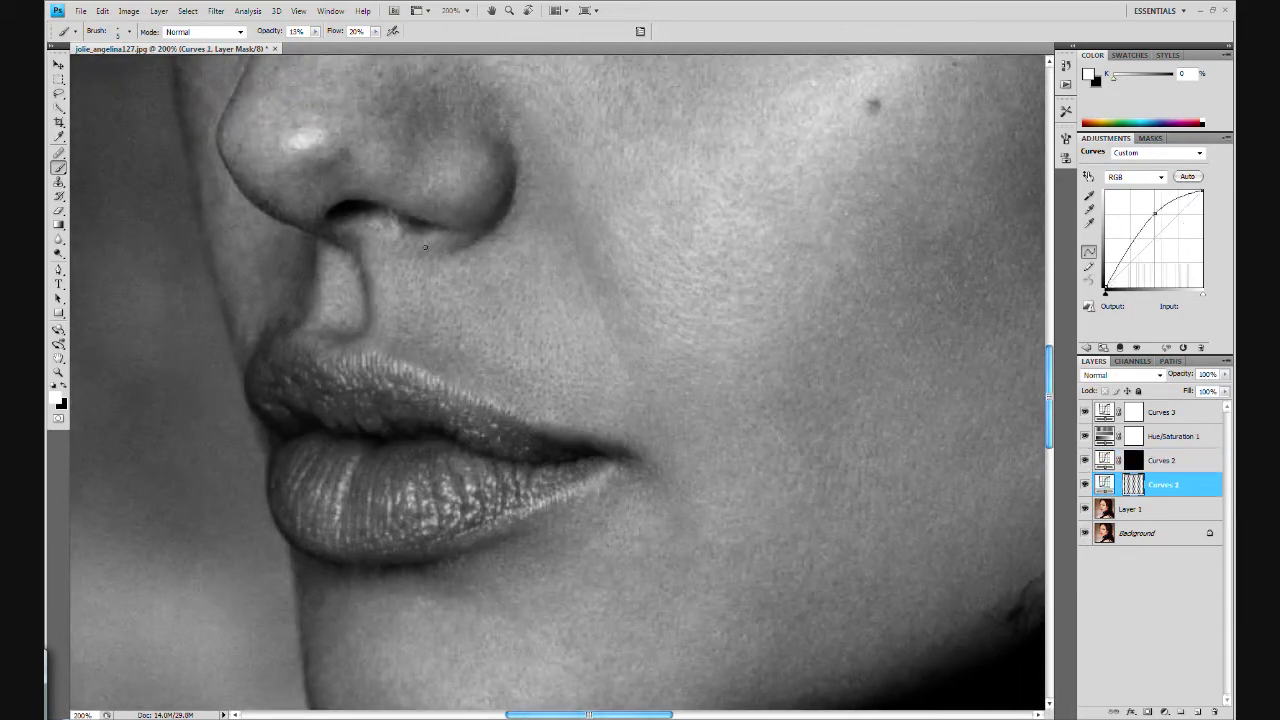
scroll(440, 312, "up", 1)
scroll(500, 316, "up", 3)
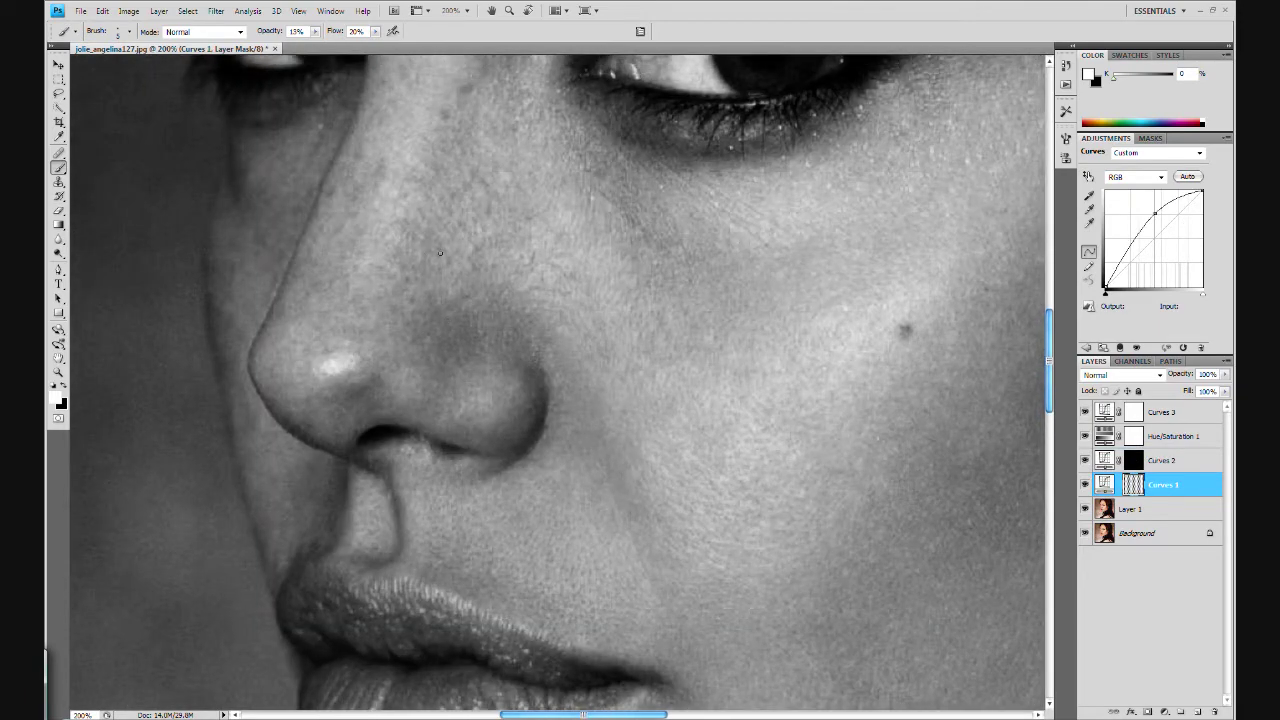
left_click_drag(444, 113, 466, 88)
Set brush strength to 20% and brighten the cheek and skin under the right eye
key("alt+bracketright")
key("2")
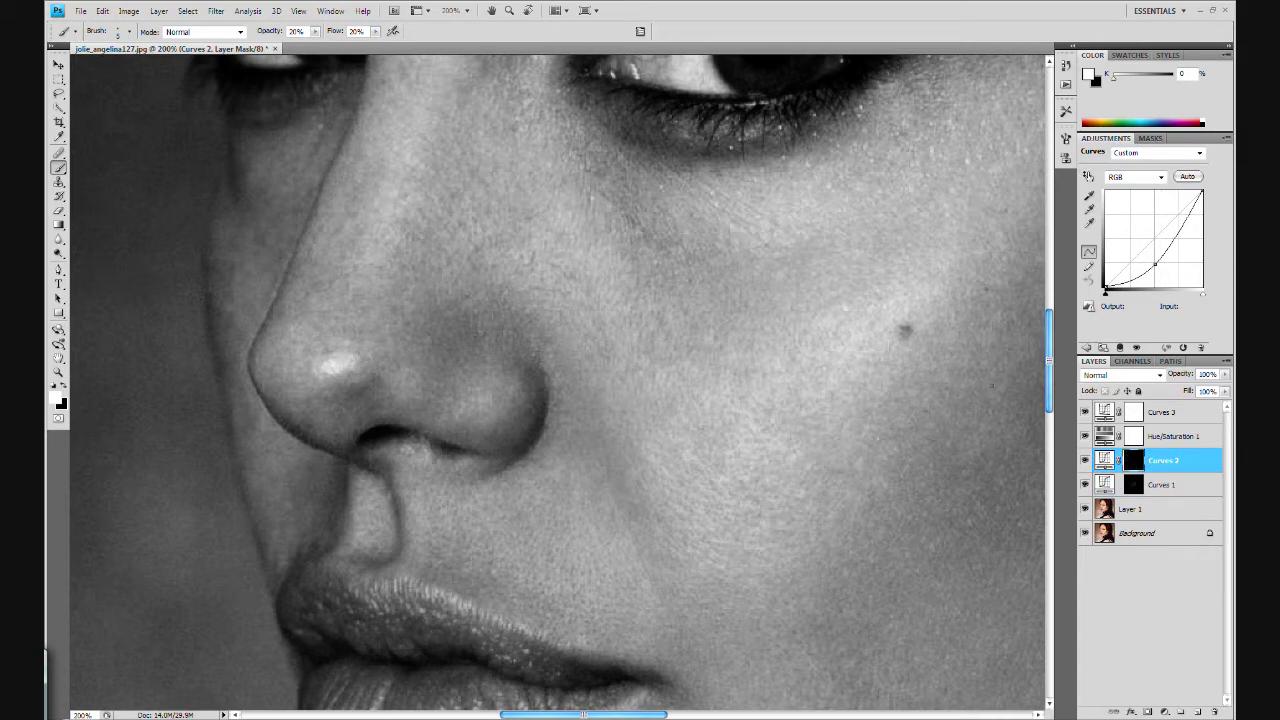
key("alt+bracketleft")
left_click_drag(551, 286, 506, 450)
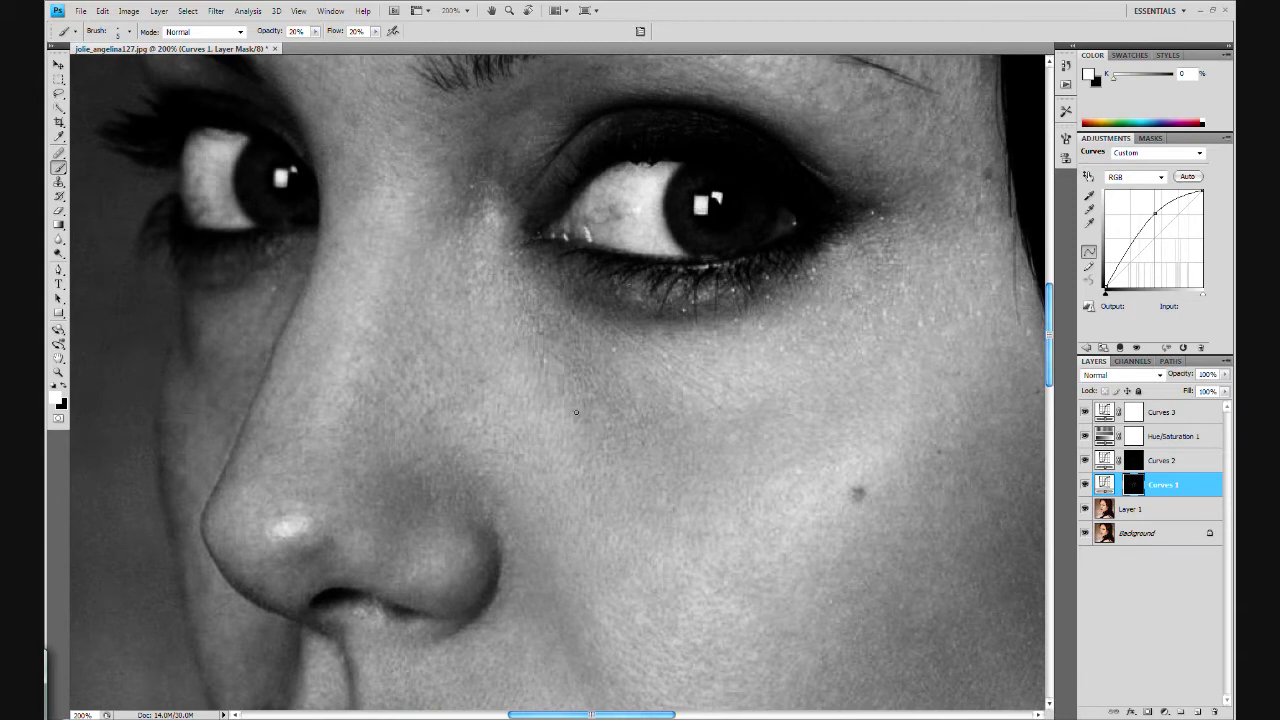
left_click_drag(704, 419, 859, 248)
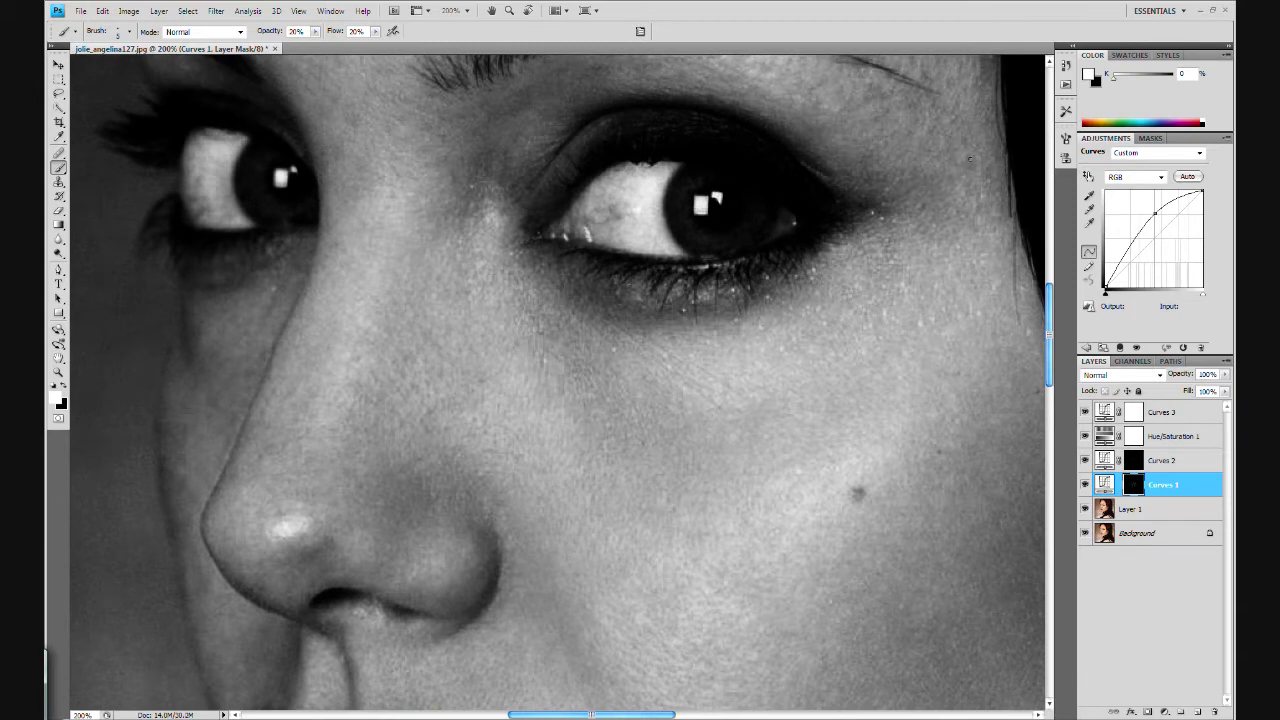
mouse_move(969, 158)
left_mouse_down()
mouse_move(858, 88)
mouse_move(907, 109)
left_mouse_up()
Pan toward the brow, then fit the whole portrait and compare Curves 1 and Curves 2
left_click_drag(810, 130, 802, 185)
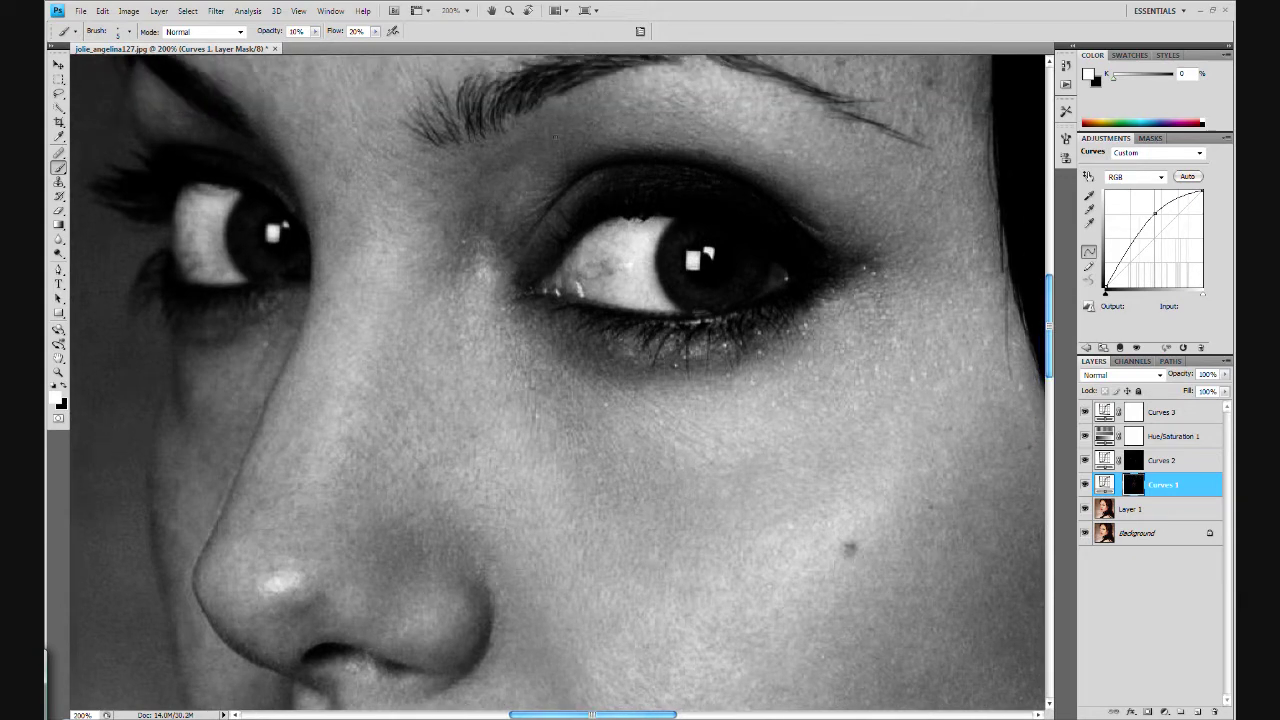
key("alt+bracketright")
key("2")
left_click_drag(556, 137, 566, 185)
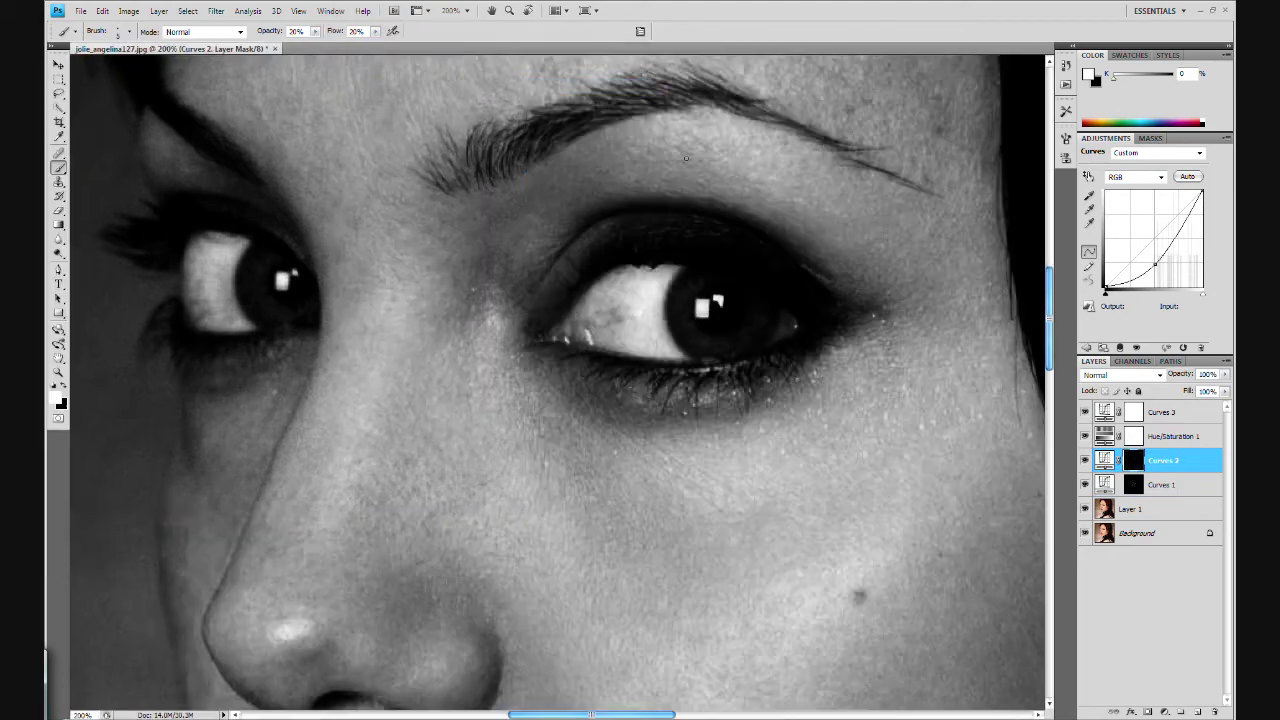
key("ctrl+0")
key("alt+bracketleft")
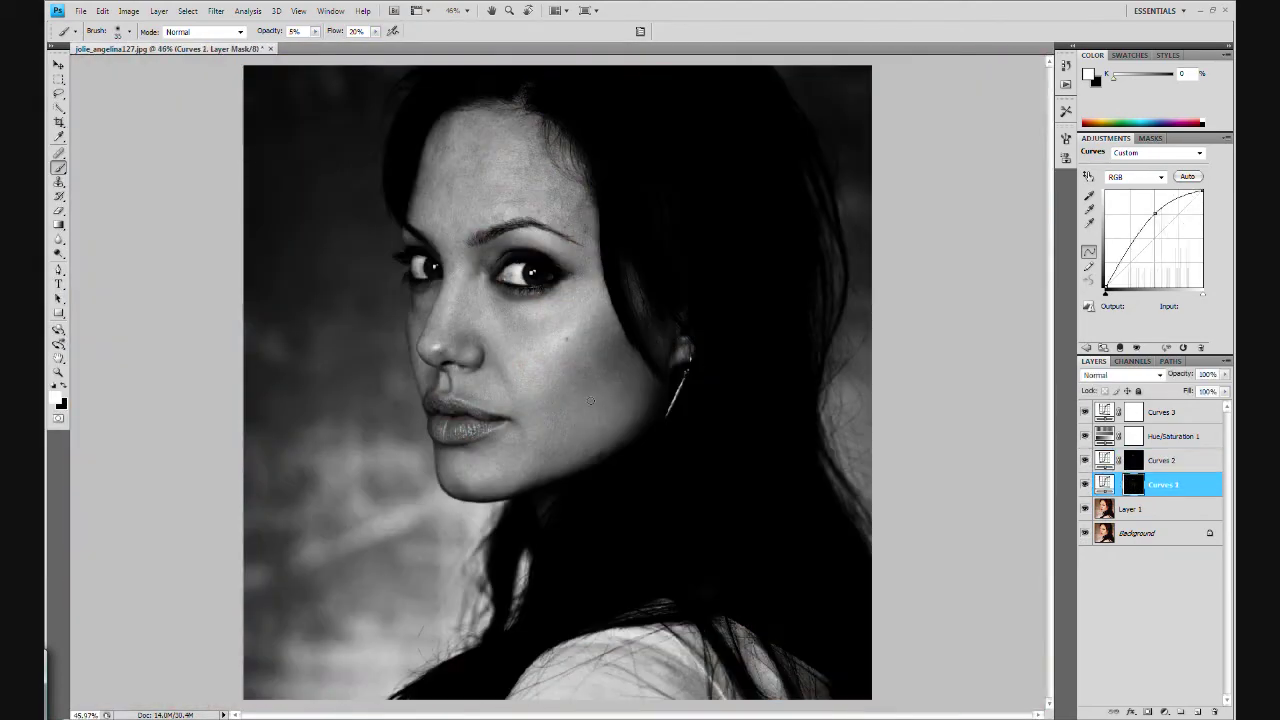
key("alt+bracketright")
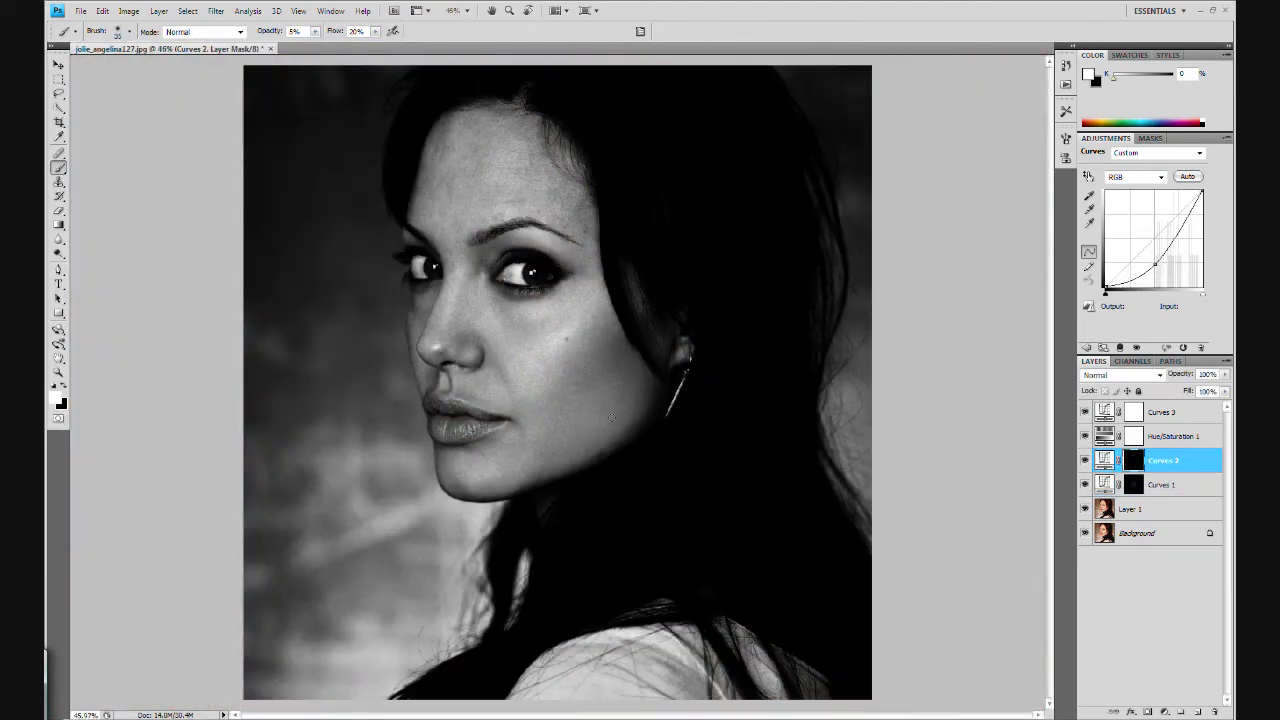
key("alt+bracketleft")
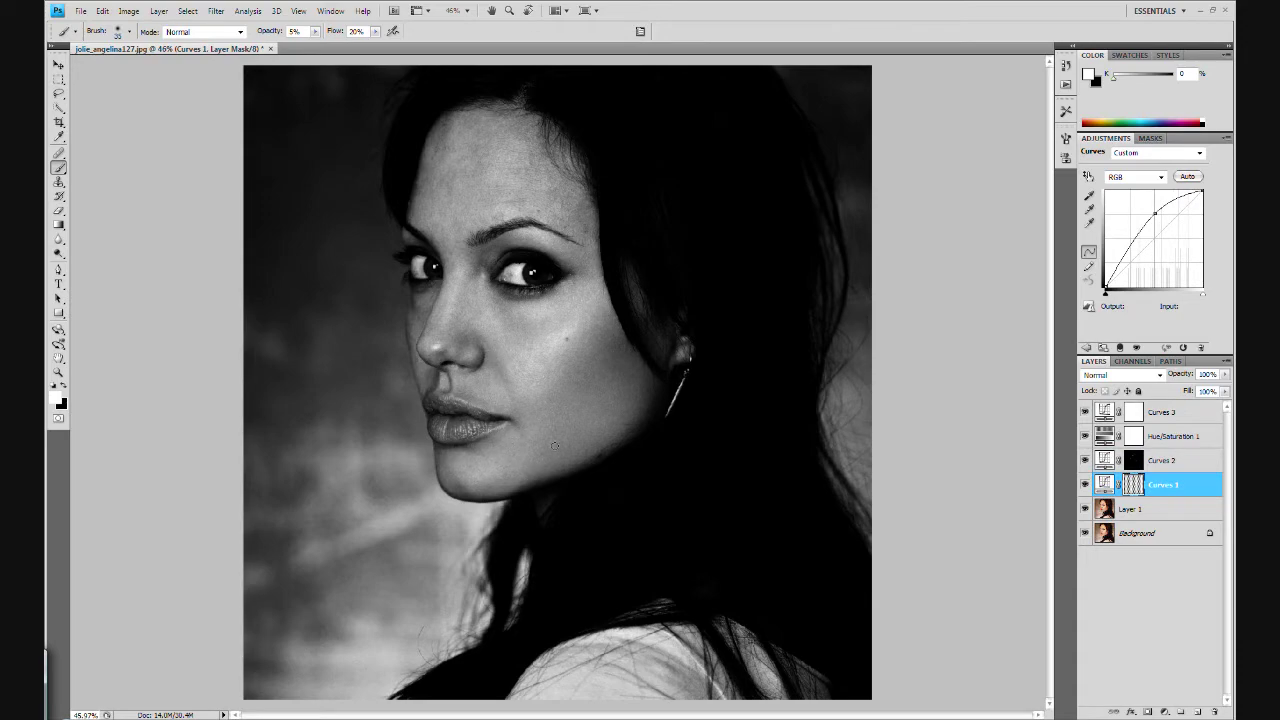
Set brush strength to 15% and brighten the forehead skin on the Curves 1 mask
scroll(551, 442, "up", 5)
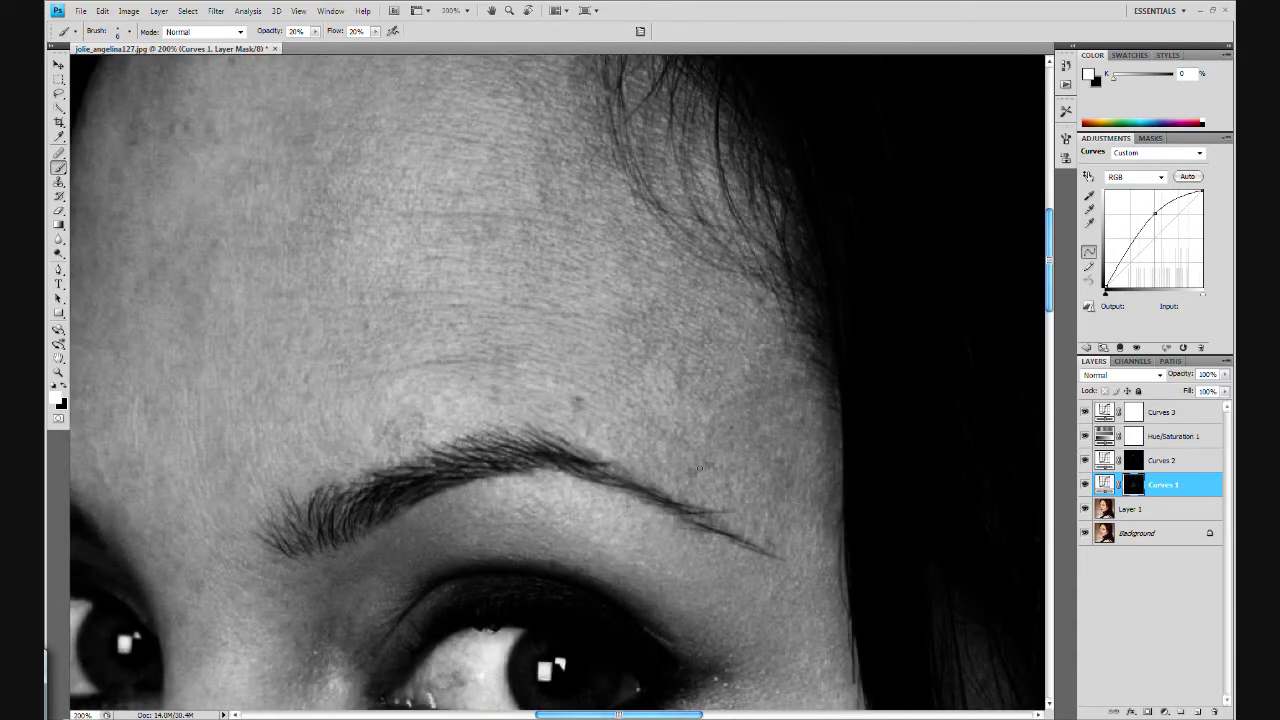
left_click_drag(700, 478, 850, 413)
key("1")
key("5")
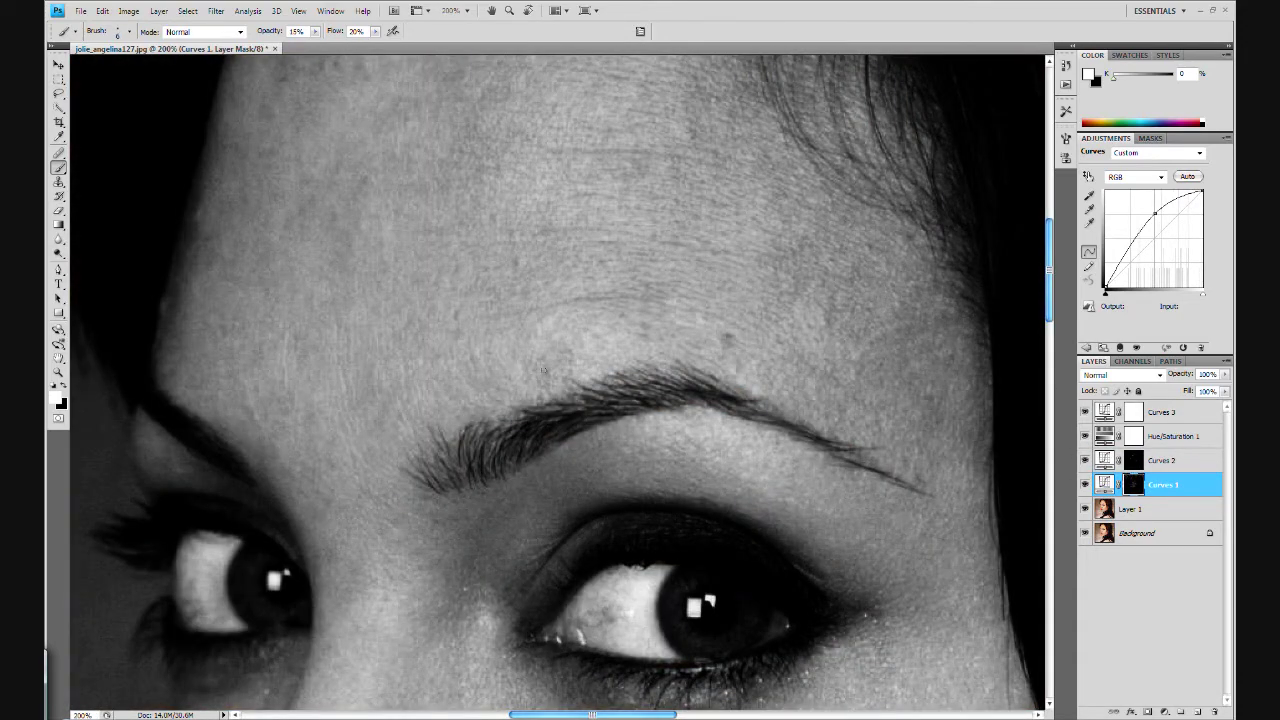
left_click_drag(642, 327, 894, 454)
left_click_drag(652, 293, 692, 315)
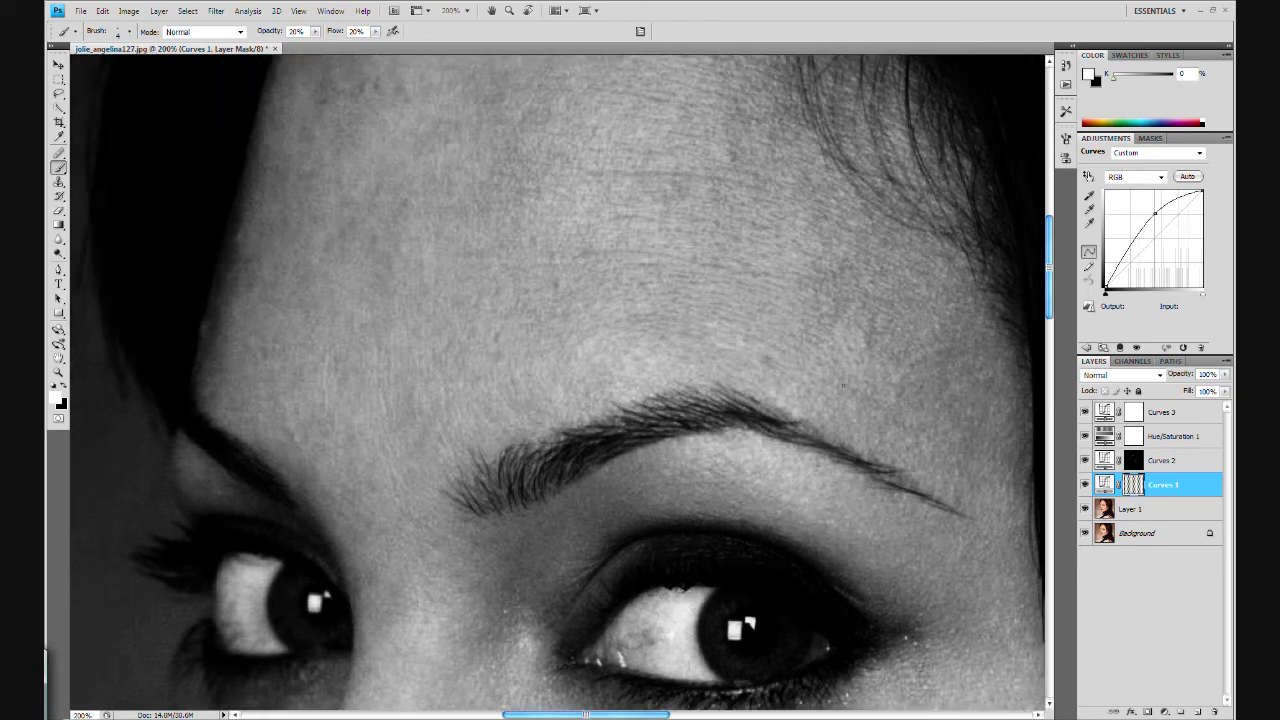
key("alt+bracketright")
key("alt+bracketleft")
Scroll across the face while toggling between the Curves 1 and Curves 2 masks
scroll(388, 370, "down", 2)
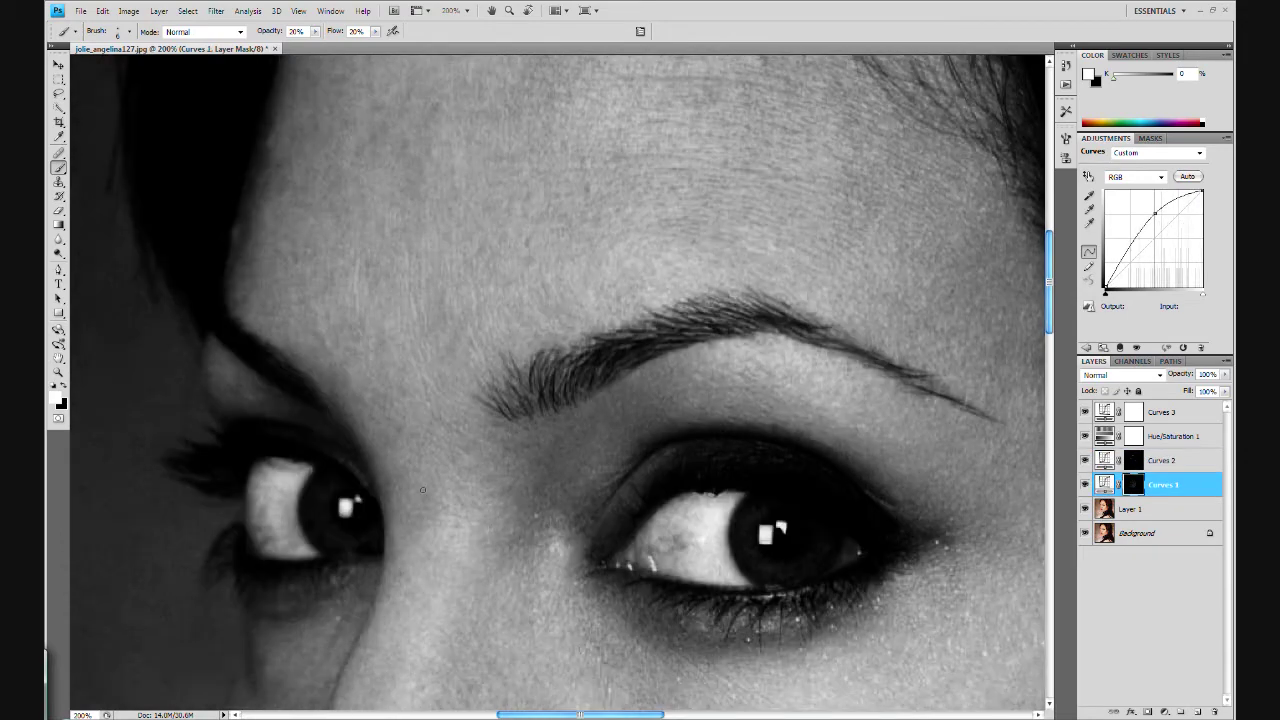
scroll(388, 370, "down", 3)
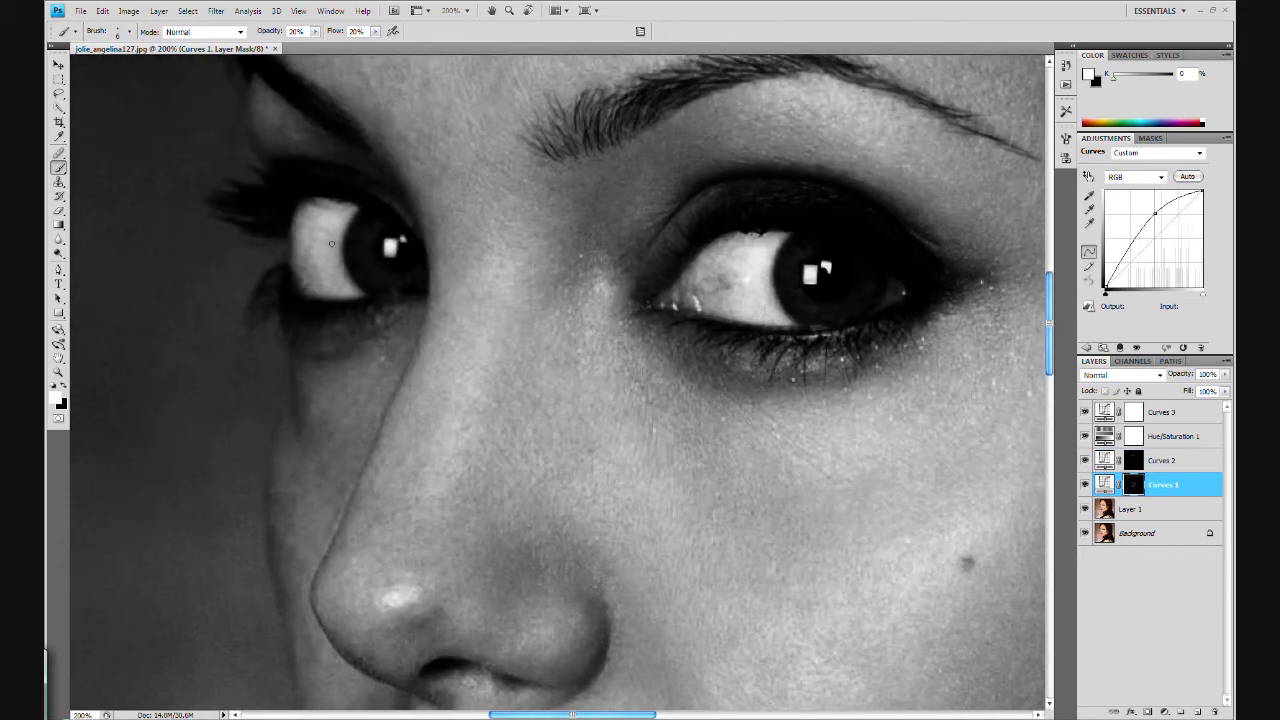
scroll(388, 370, "down", 1)
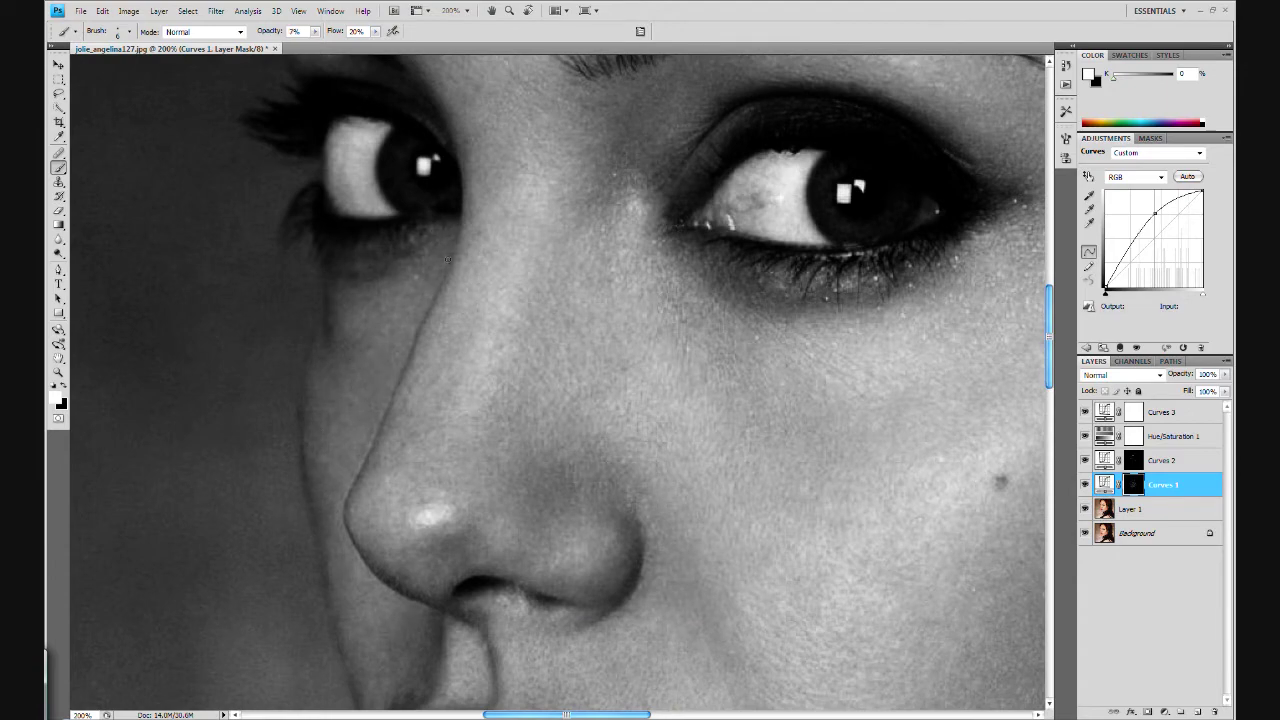
key("alt+bracketright")
scroll(388, 561, "down", 2)
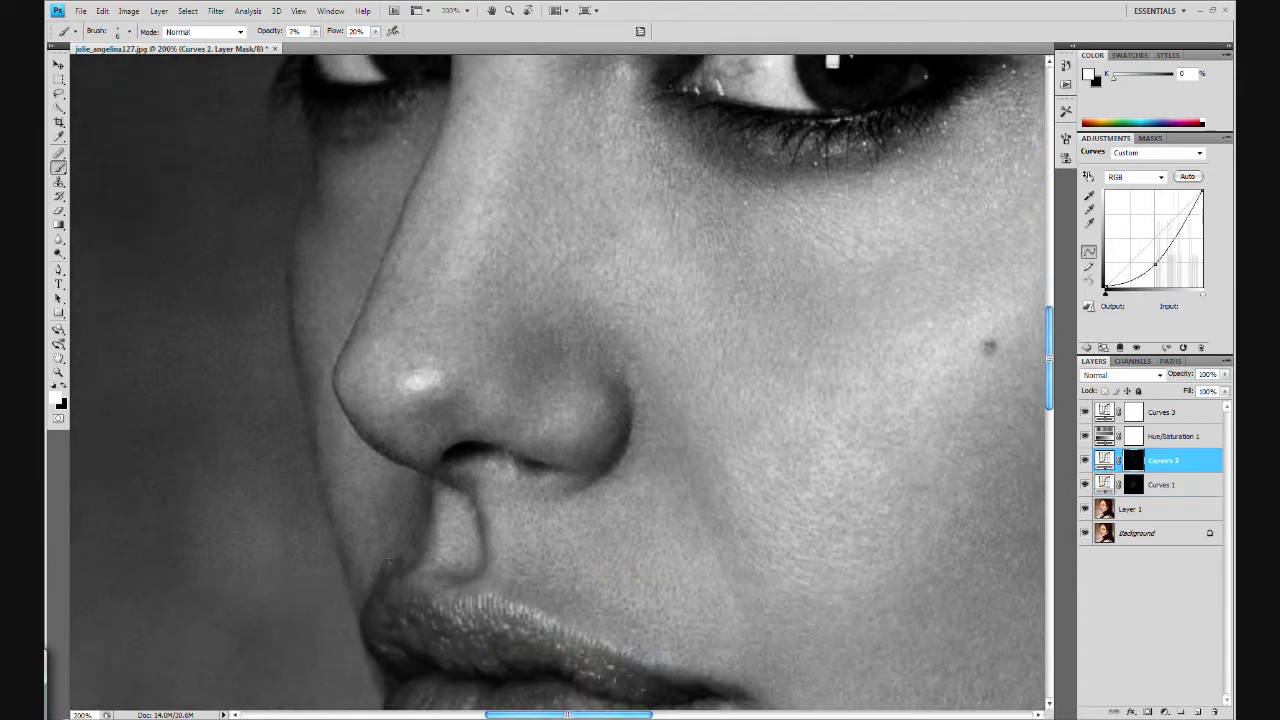
scroll(388, 561, "up", 4)
key("alt+bracketleft")
scroll(517, 308, "left", 1)
key("alt+bracketright")
scroll(375, 258, "left", 1)
Set the brush strength to 7% on Curves 1 and zoom out to the full portrait
key("3")
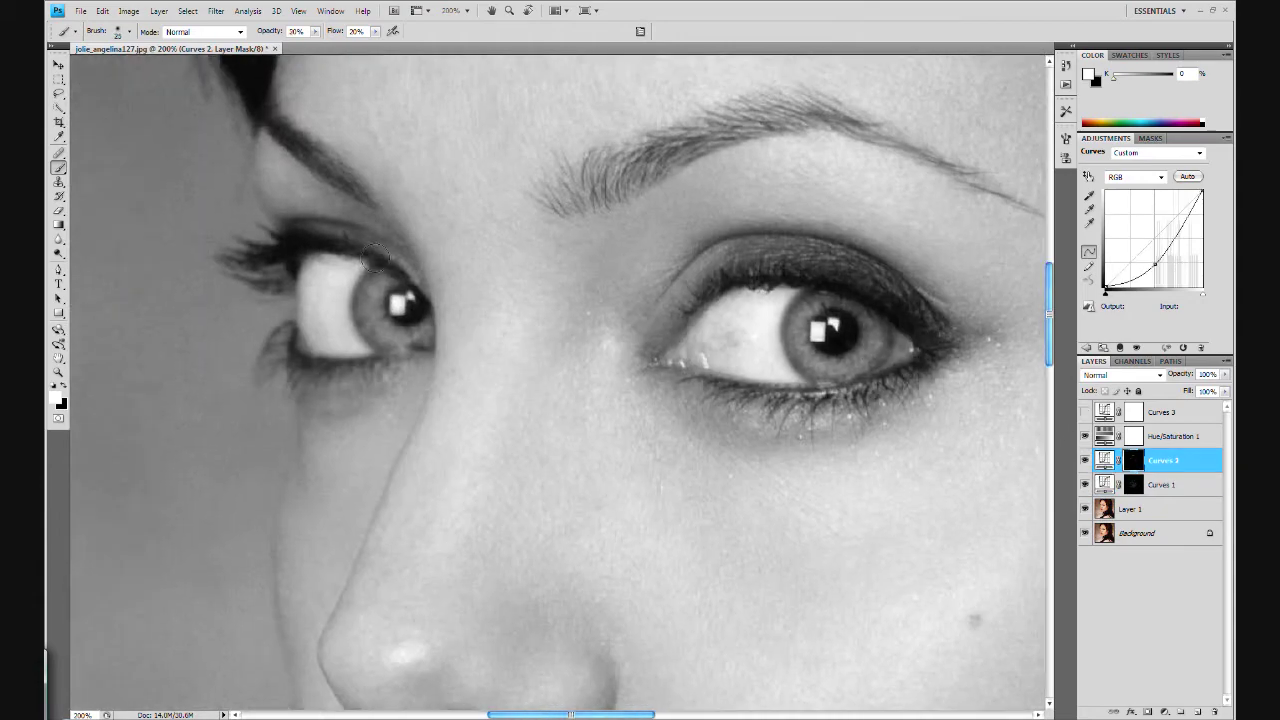
key("alt+bracketleft")
key("ctrl+minus")
key("ctrl+minus")
key("0")
key("7")
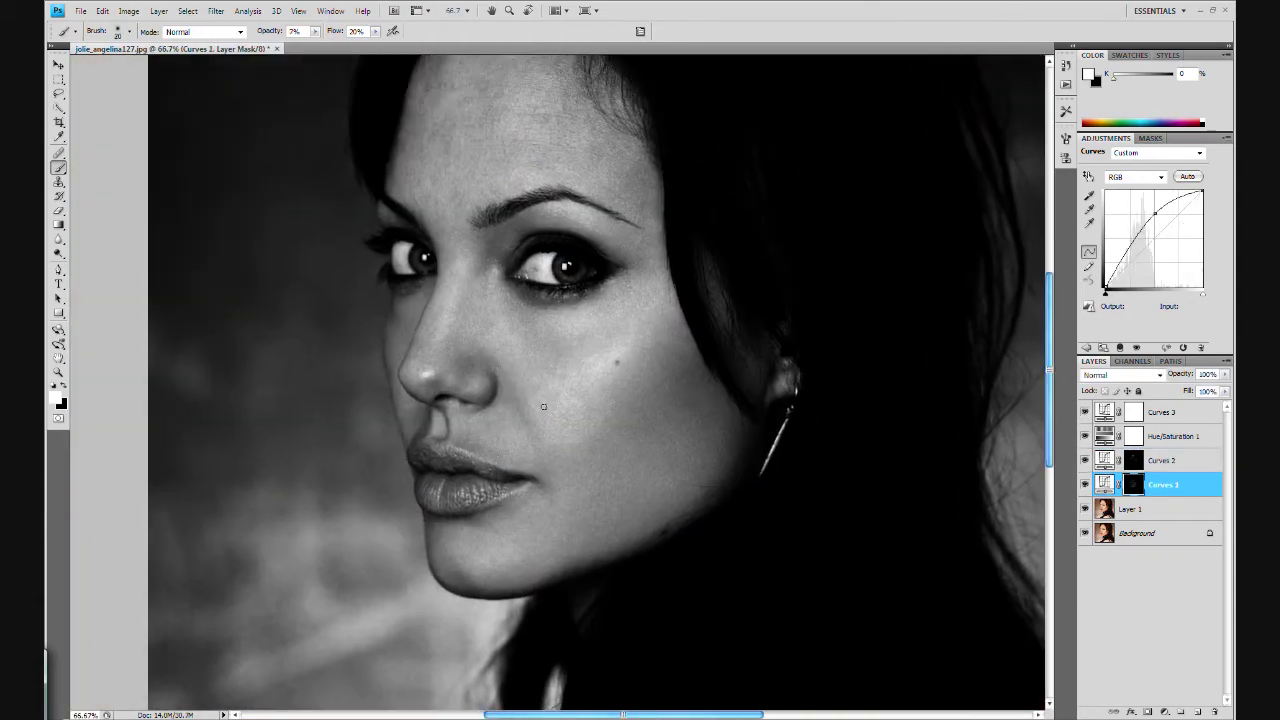
key("ctrl+minus")
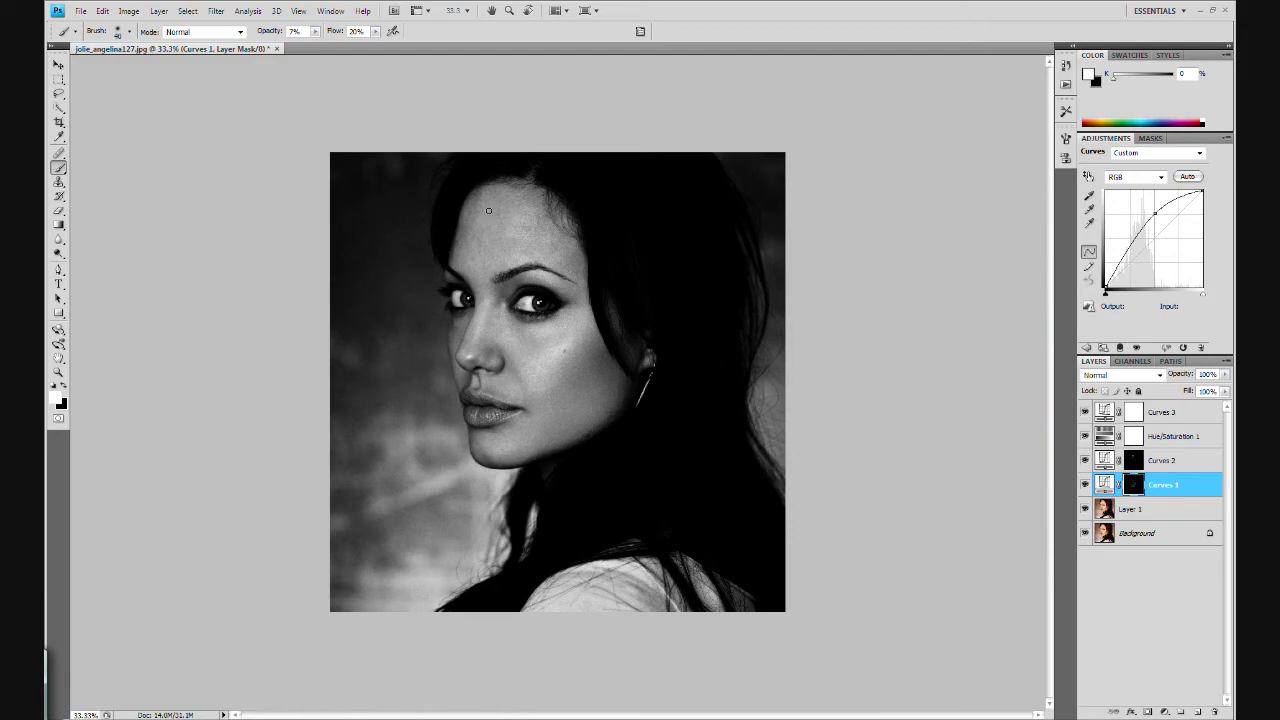
Zoom in on the forehead and lighten its darker patches at 10% brush strength
key("ctrl+plus")
key("ctrl+plus")
key("ctrl+plus")
scroll(478, 184, "up", 5)
key("1")
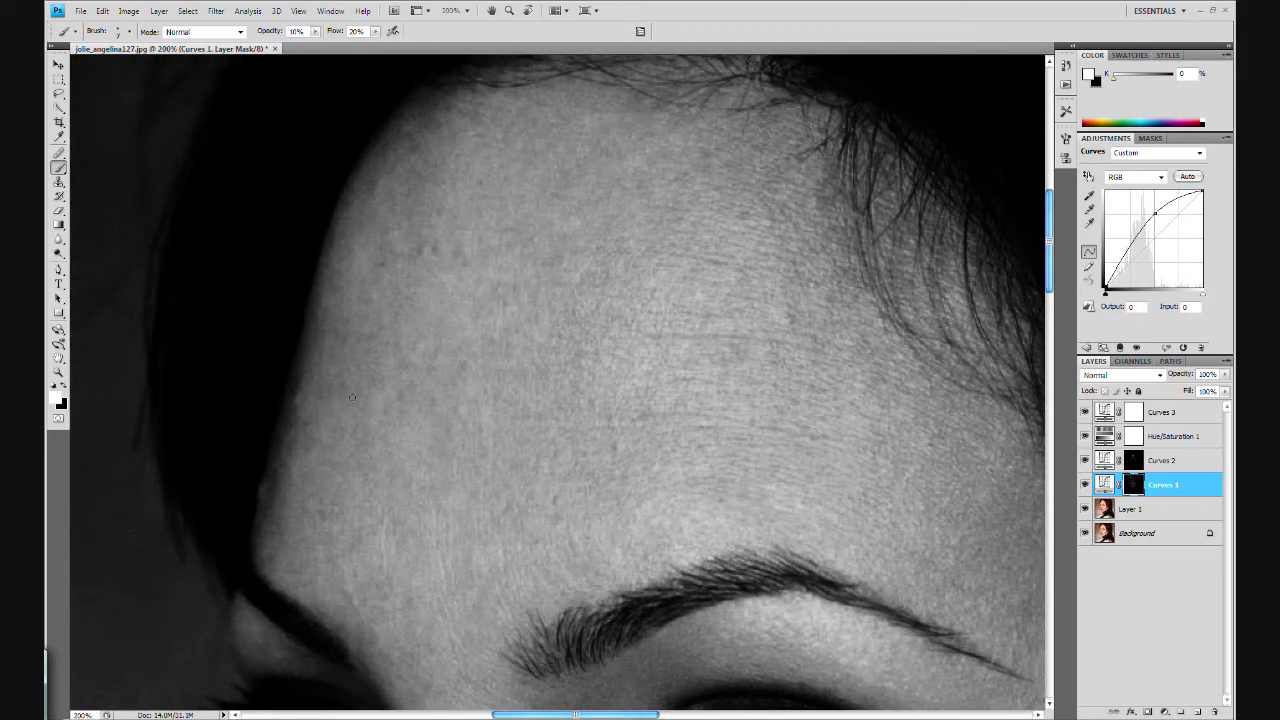
left_click_drag(453, 253, 556, 189)
left_click_drag(470, 440, 480, 416)
Work the forehead on the Curves 2 mask at 10% strength, then return to Curves 1
key("2")
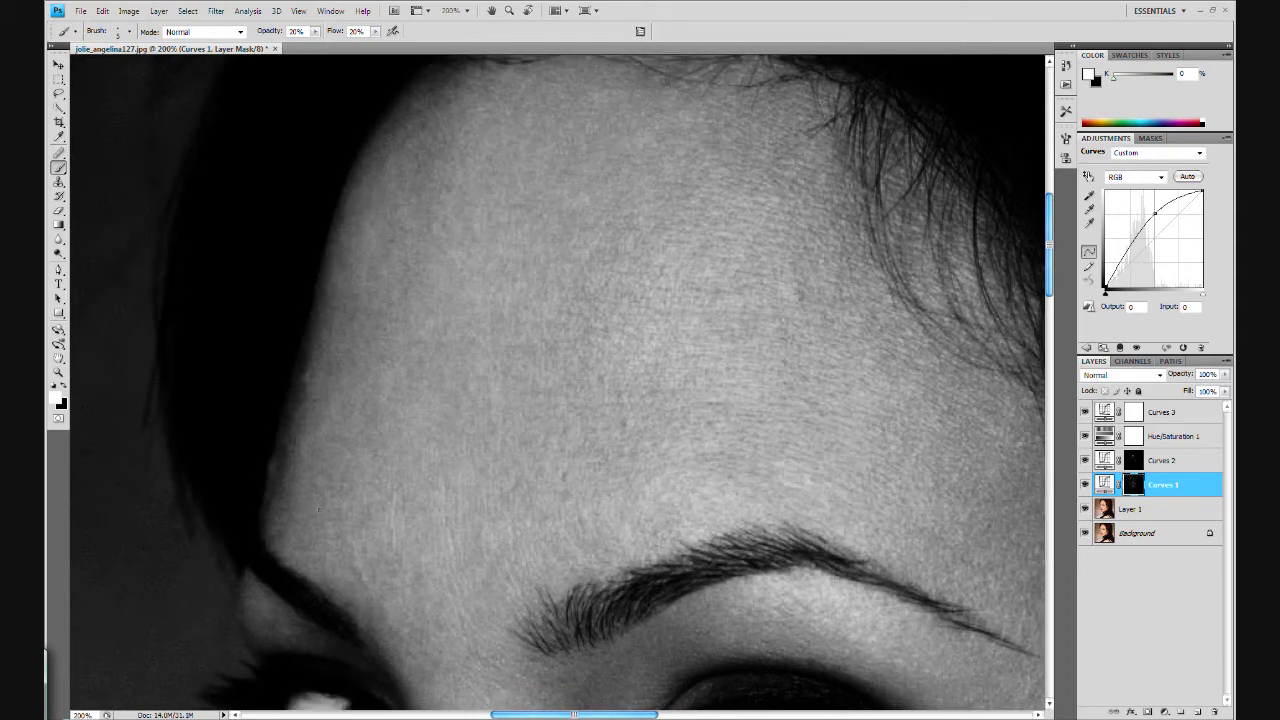
scroll(615, 352, "down", 3)
key("alt+bracketright")
key("1")
scroll(409, 291, "up", 1)
scroll(409, 291, "up", 3)
scroll(600, 300, "down", 1)
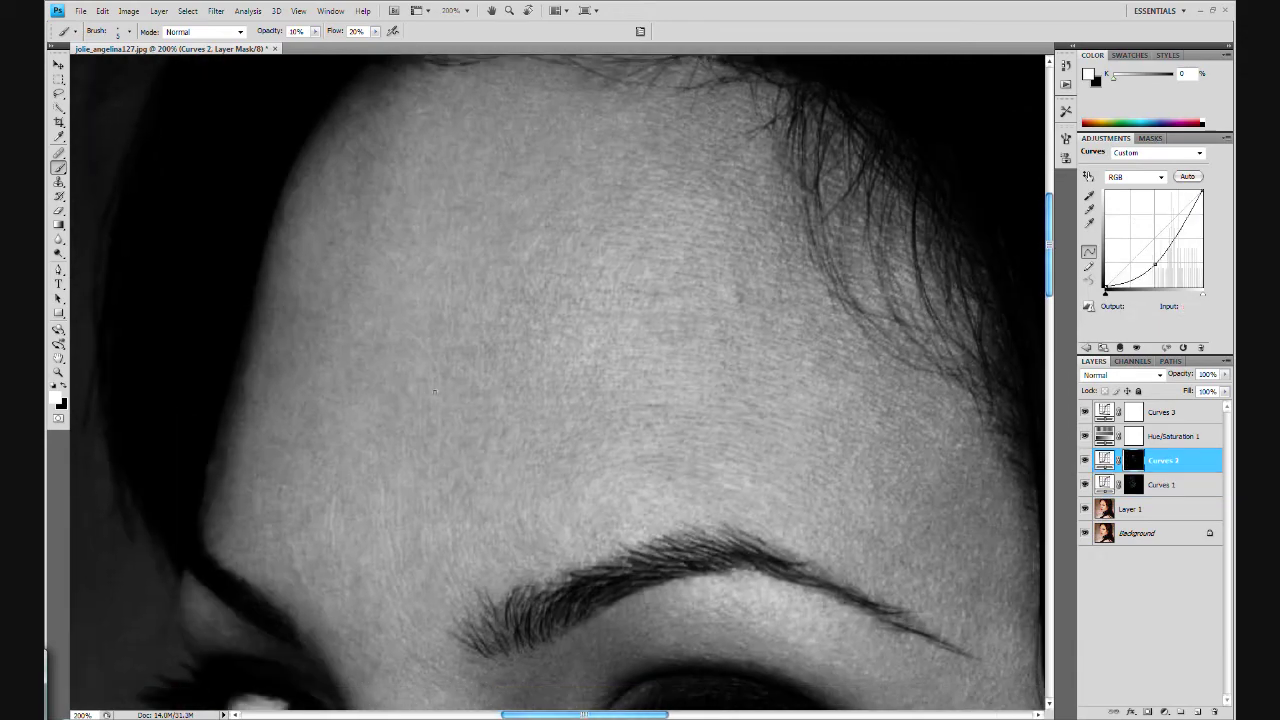
key("alt+bracketleft")
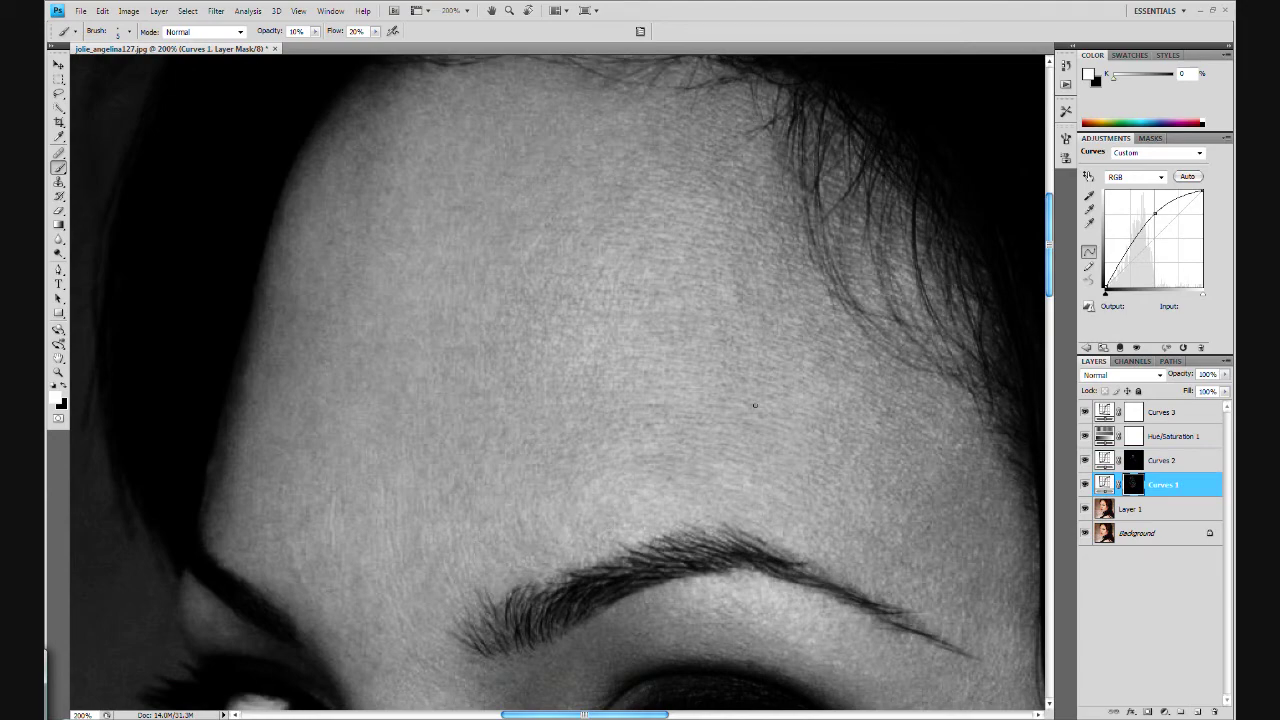
Move over the nose, cheek and lips, alternating between the Curves 2 and Curves 1 masks
left_click_drag(352, 674, 419, 226)
key("alt+bracketright")
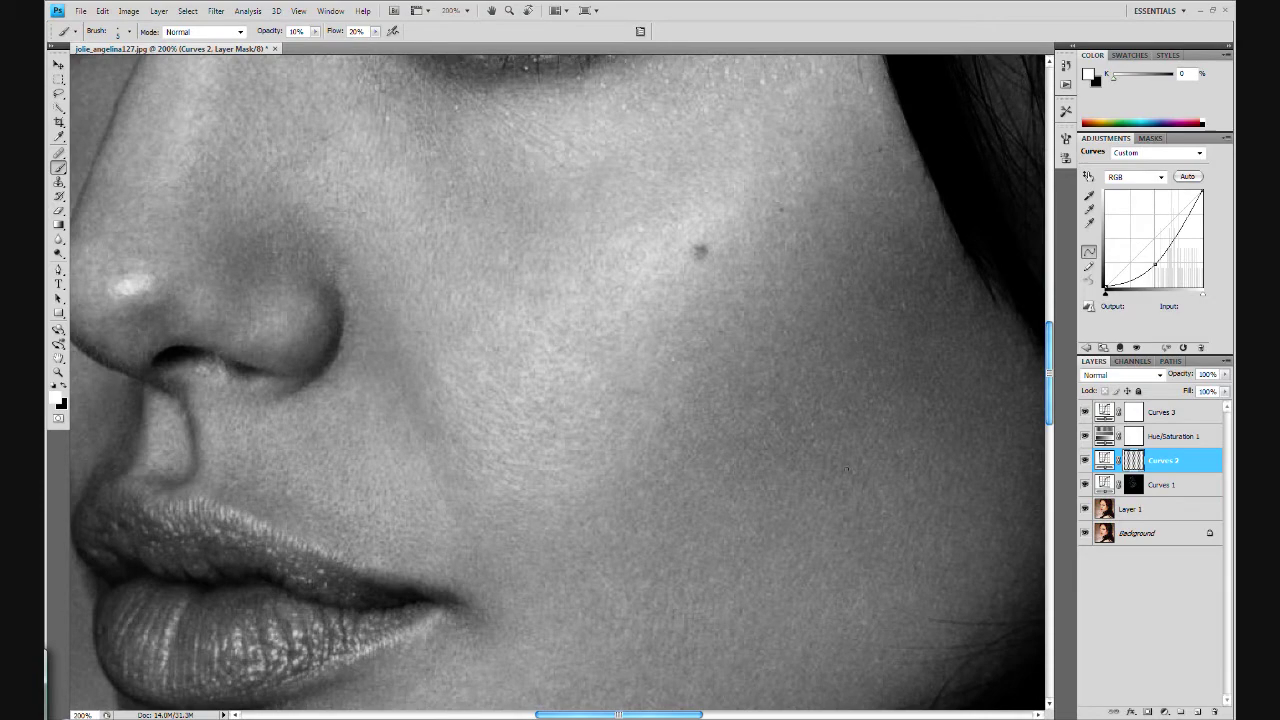
scroll(851, 441, "down", 2)
scroll(851, 441, "down", 1)
scroll(851, 441, "down", 1)
scroll(845, 433, "down", 2)
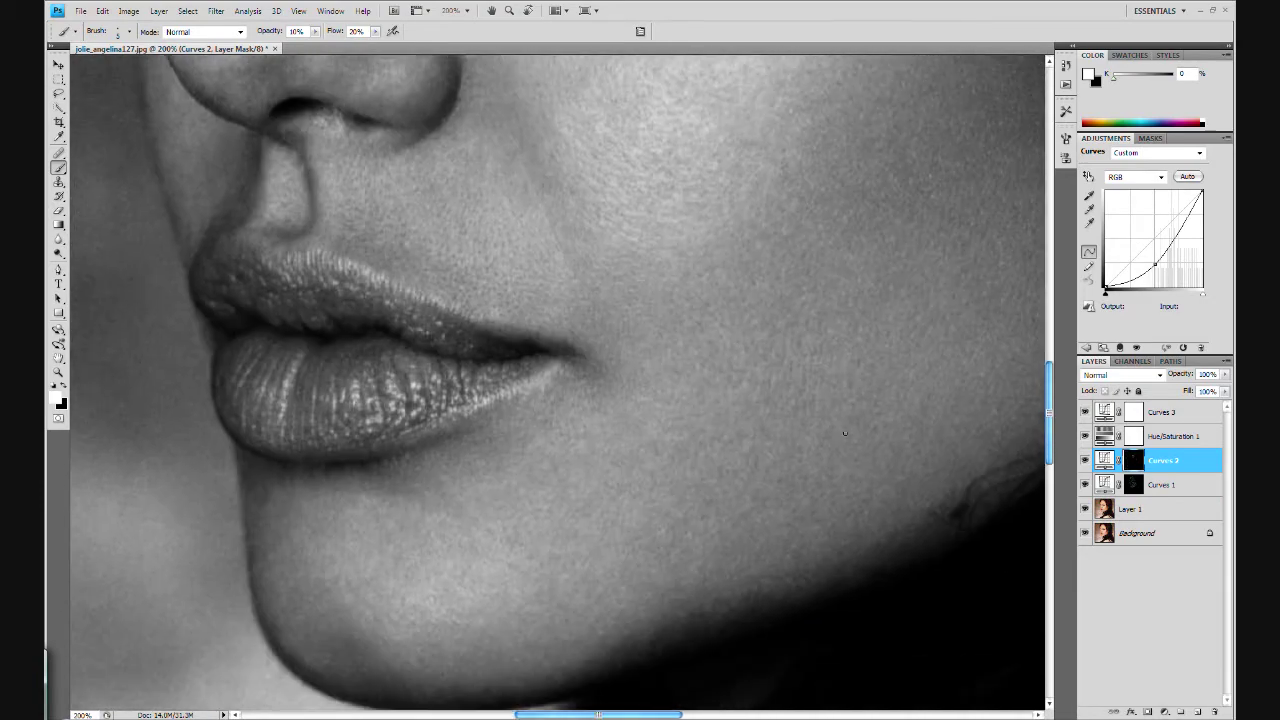
left_click_drag(741, 422, 757, 372)
key("alt+bracketleft")
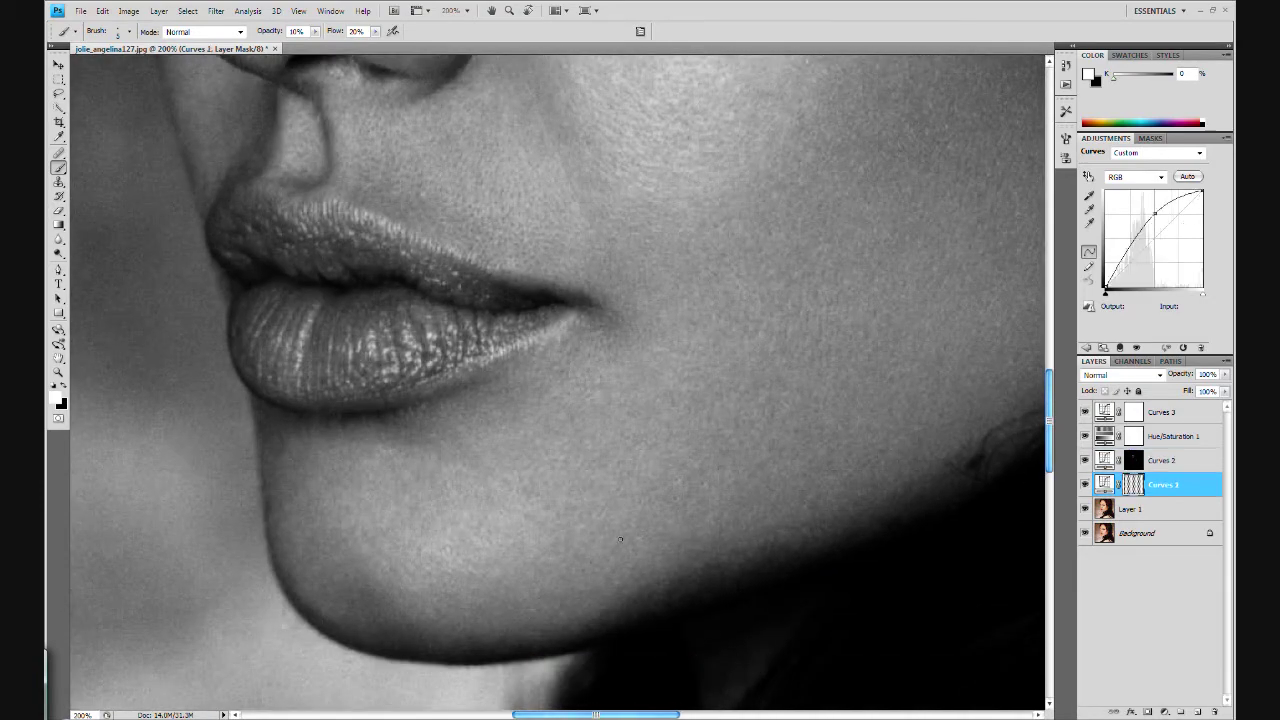
scroll(640, 264, "up", 2)
key("alt+bracketright")
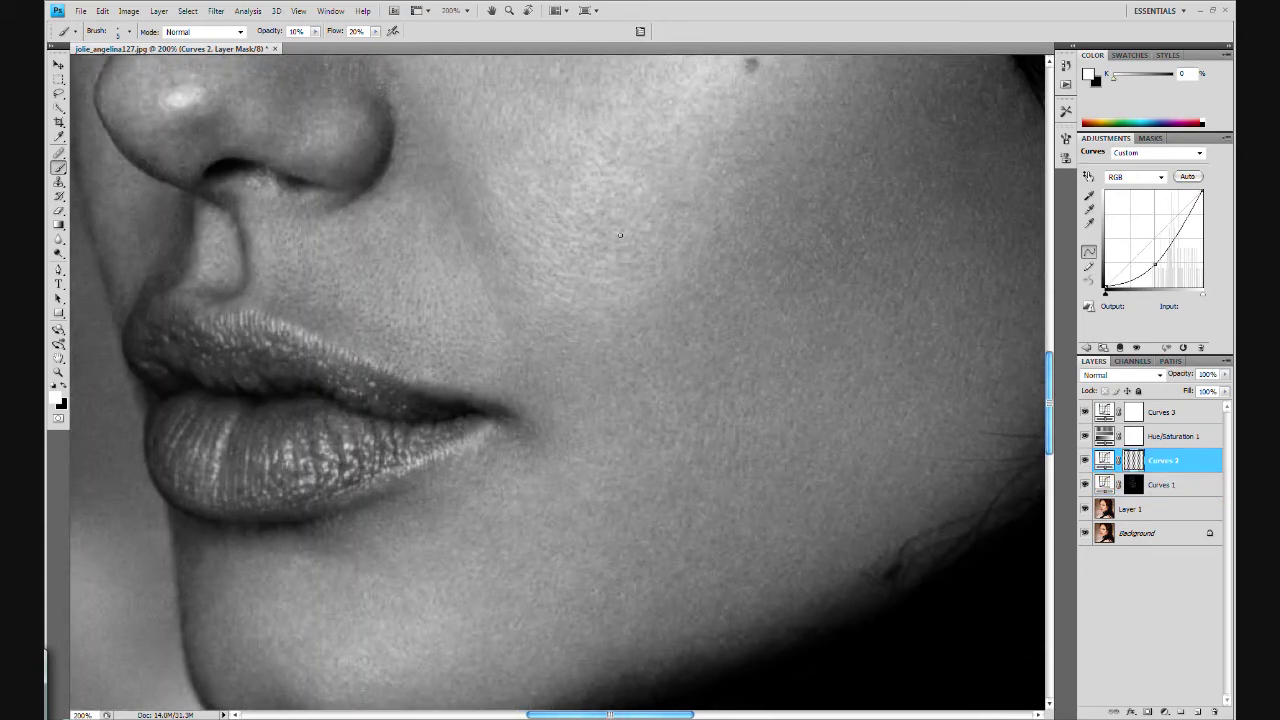
scroll(589, 271, "up", 2)
scroll(589, 271, "up", 1)
key("alt+bracketleft")
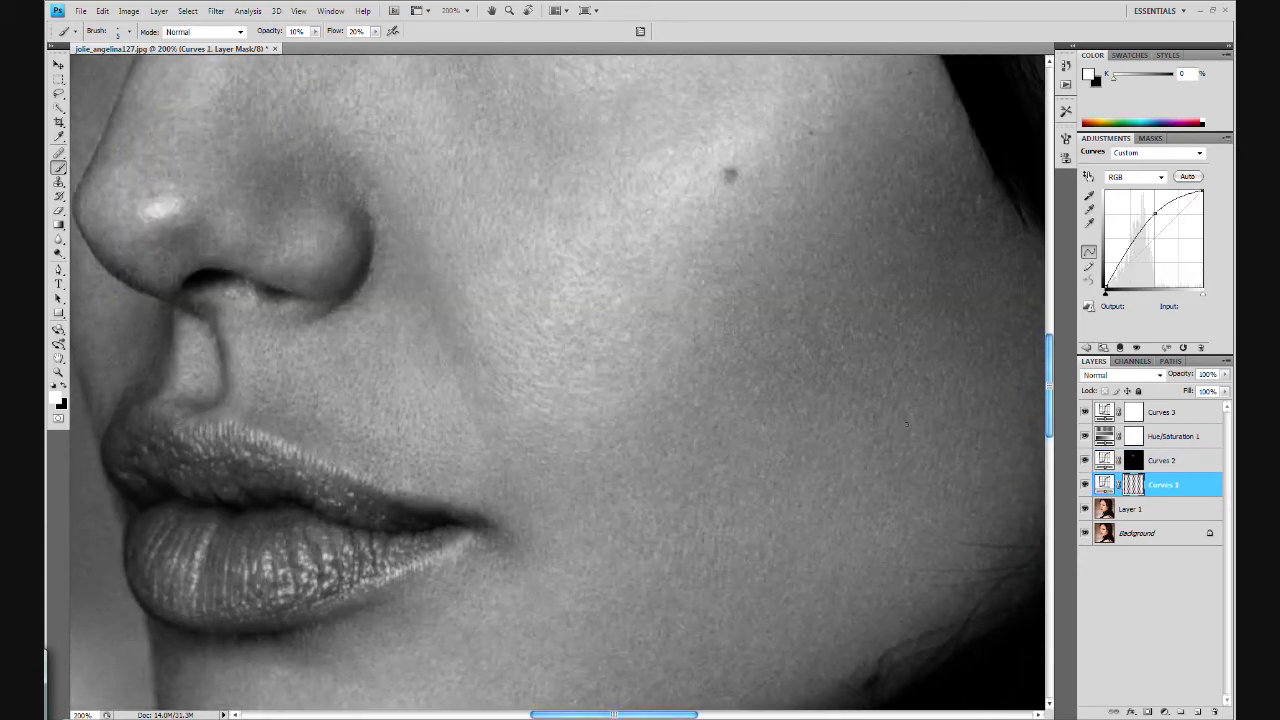
Scroll back up the face, then fit the photo and zoom until the face fills the window
scroll(907, 424, "up", 3)
scroll(907, 424, "left", 3)
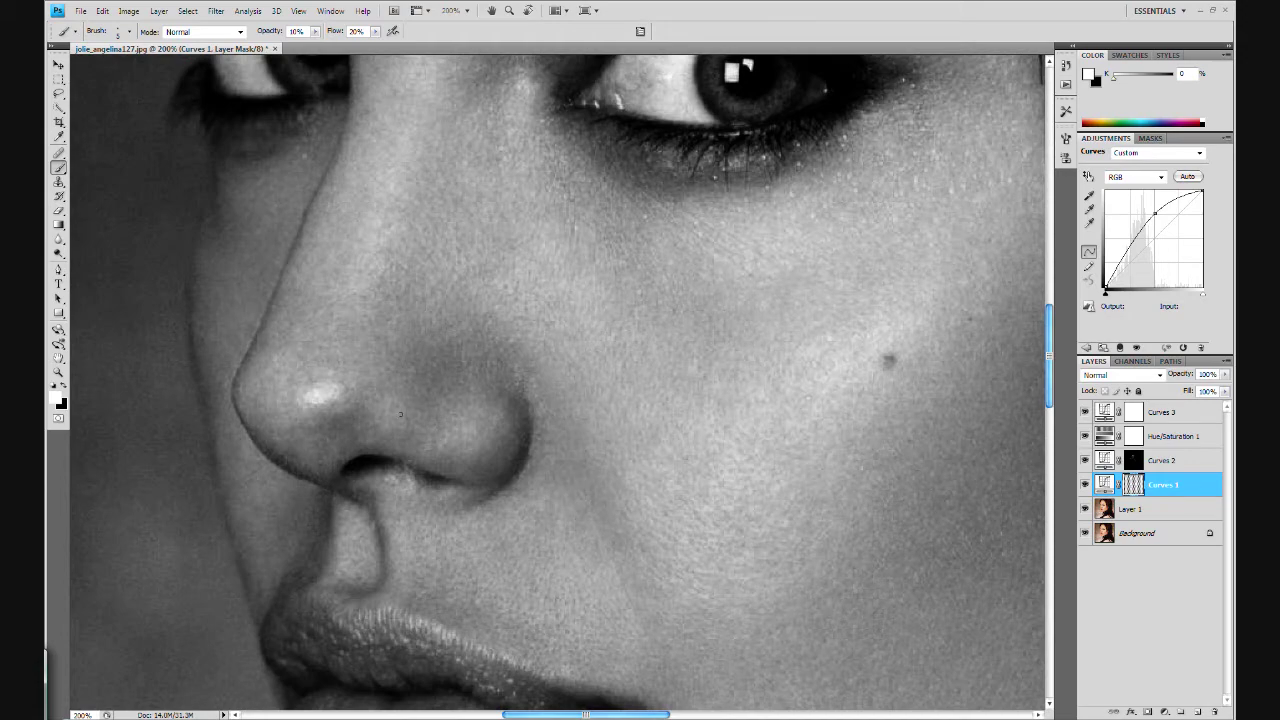
scroll(428, 230, "up", 2)
scroll(428, 230, "right", 1)
scroll(425, 210, "up", 3)
scroll(423, 190, "up", 2)
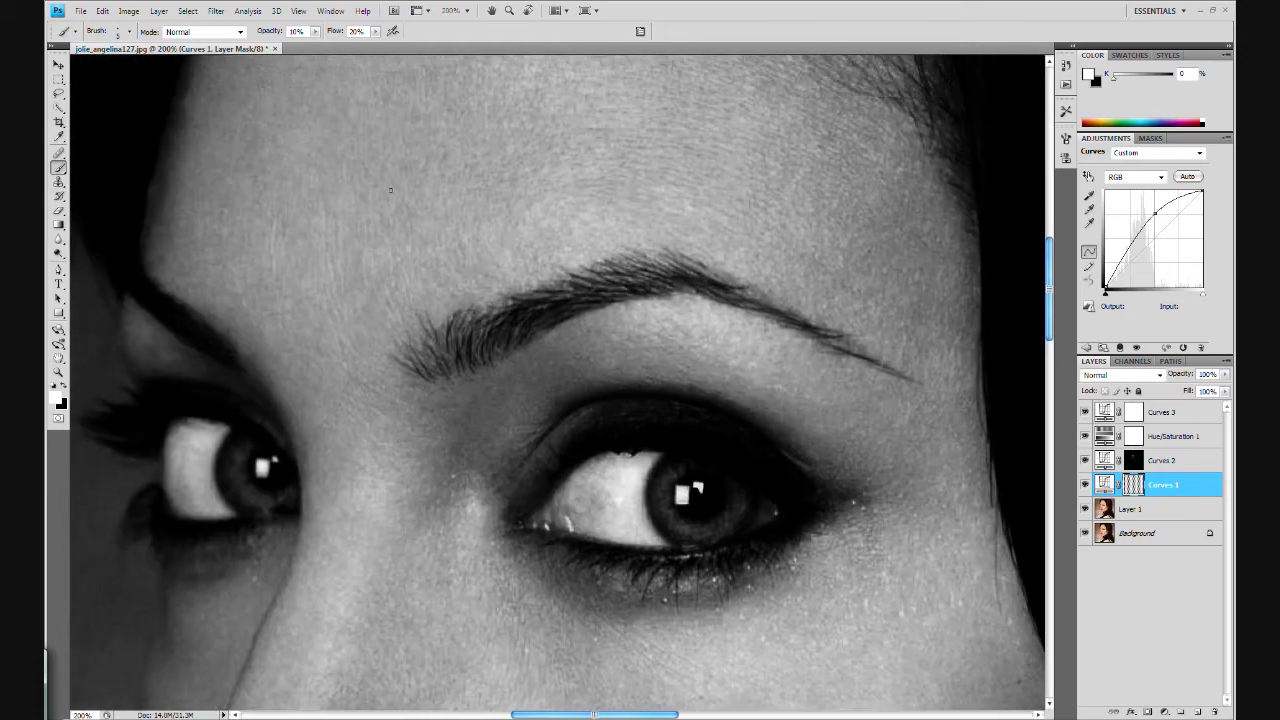
scroll(406, 163, "up", 2)
scroll(406, 163, "right", 1)
scroll(603, 154, "up", 1)
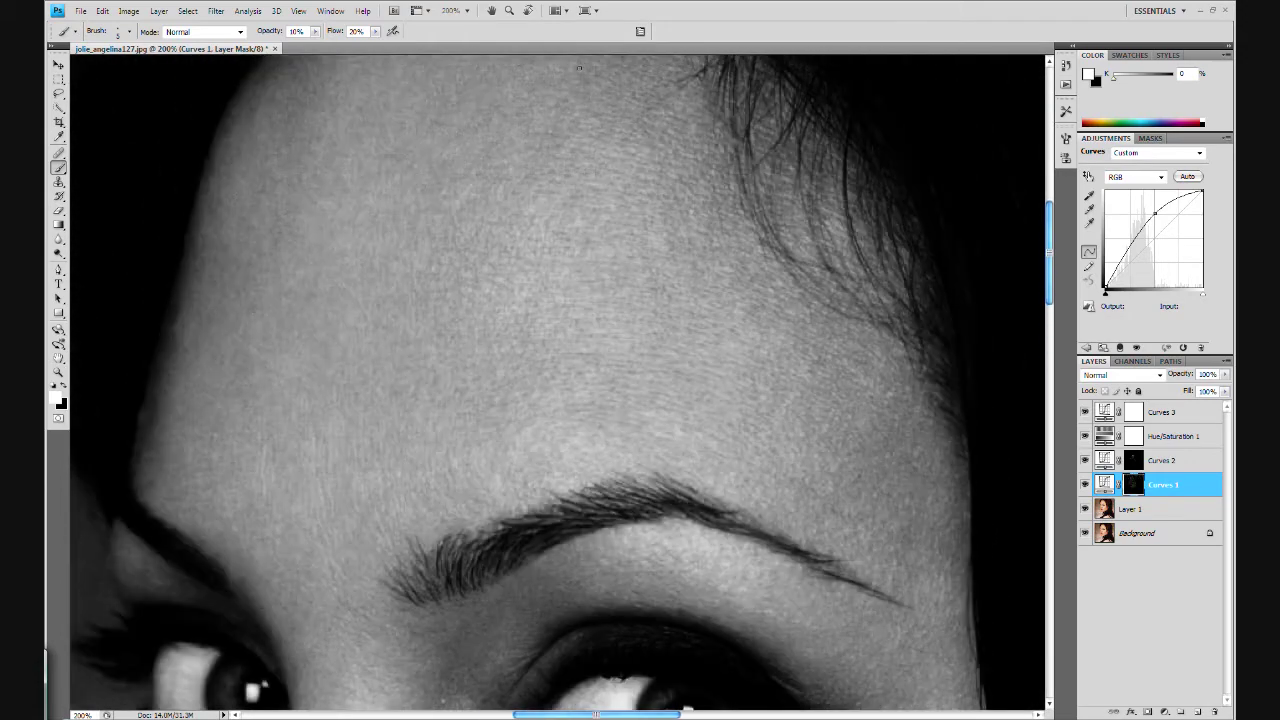
key("ctrl+0")
key("ctrl+plus")
key("ctrl+plus")
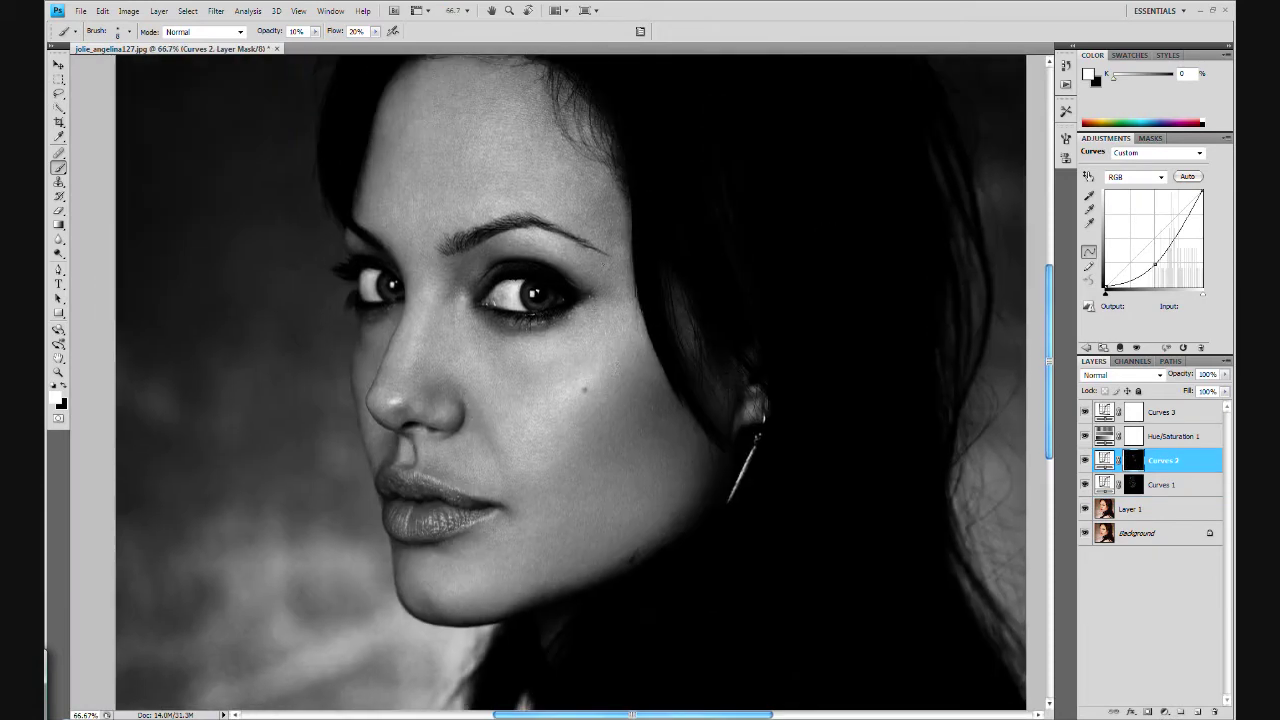
key("alt+bracketright")
key("alt+bracketleft")
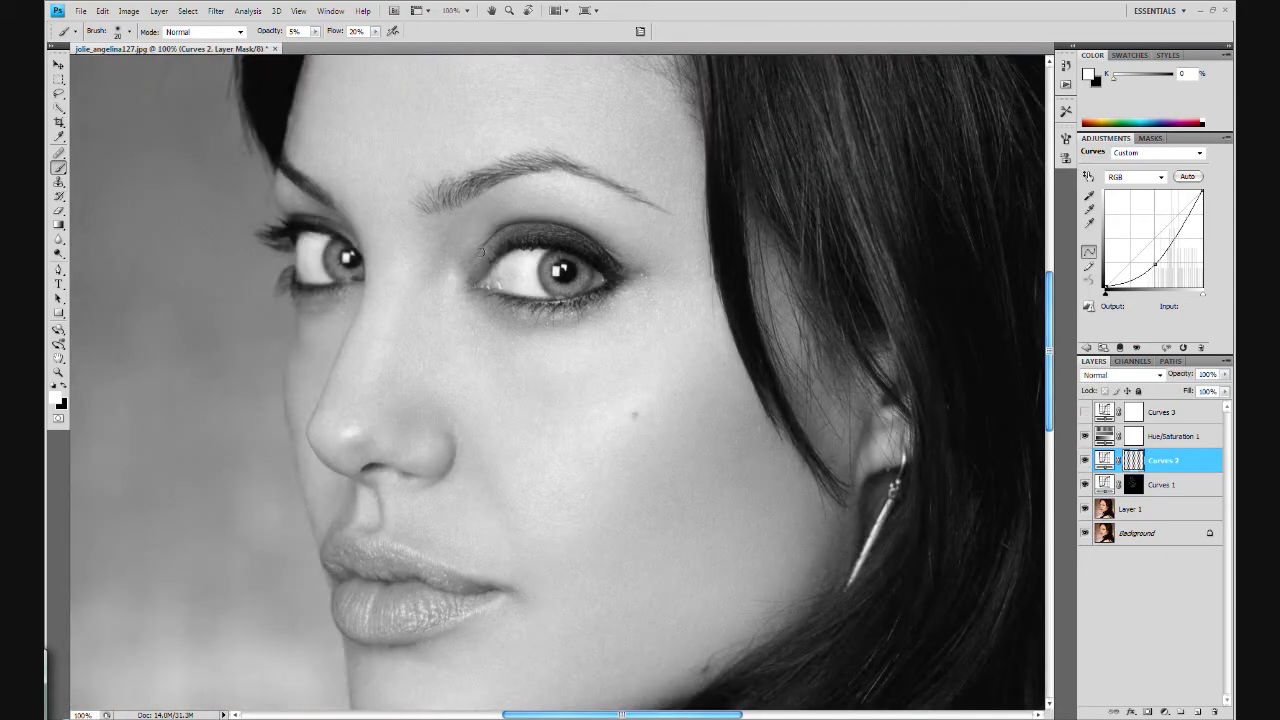
key("alt+bracketright")
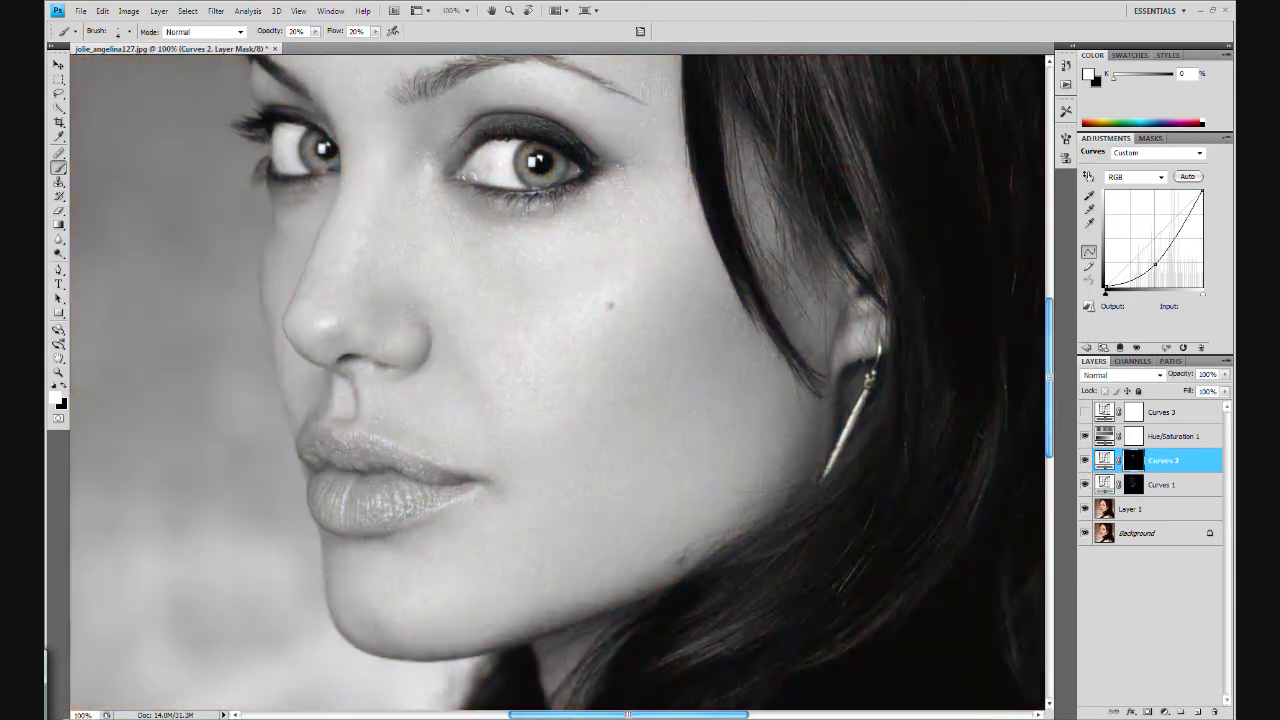
key("alt+bracketleft")
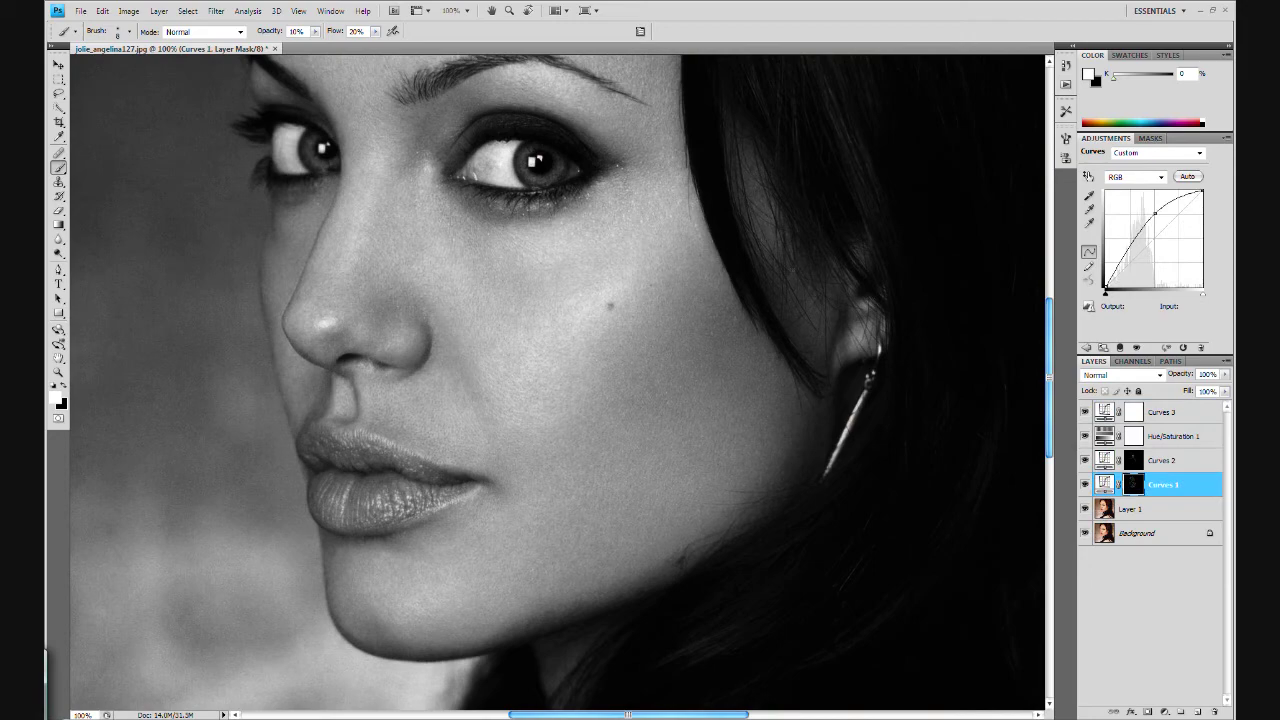
key("ctrl+i")
key("ctrl+equal")
key("2")
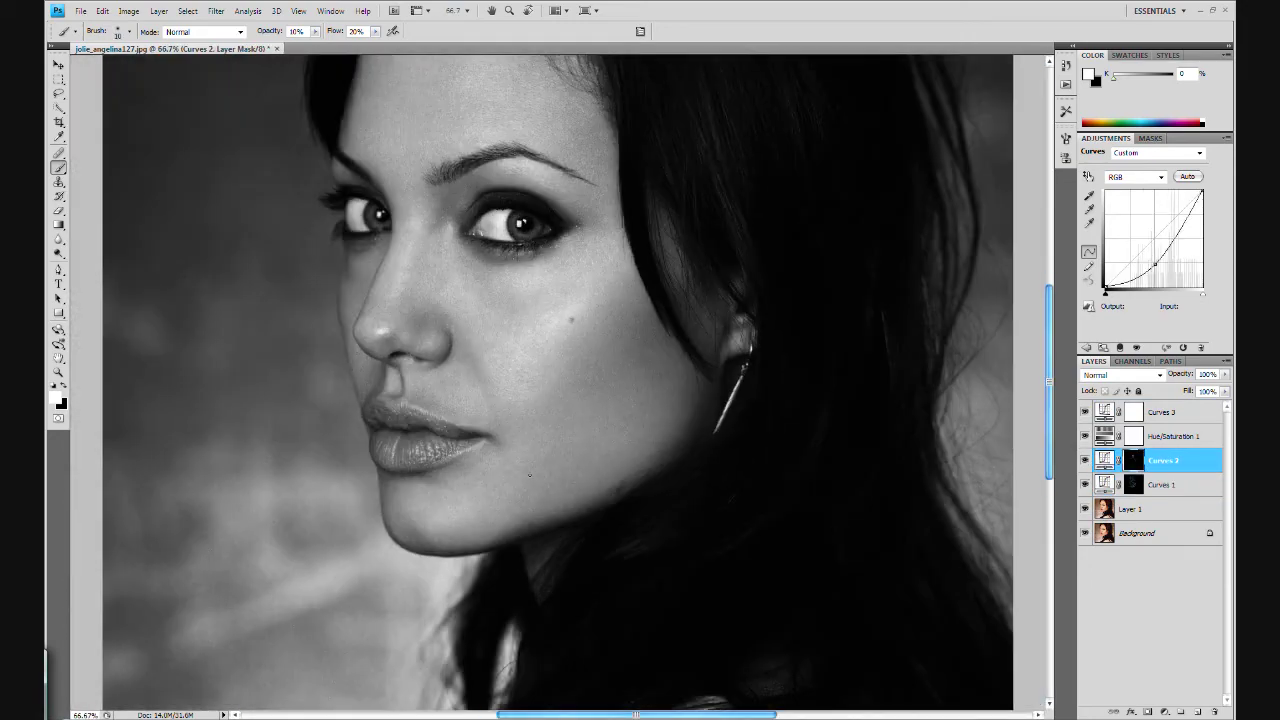
key("alt+bracketleft")
key("alt+bracketright")
key("alt+bracketleft")
key("ctrl+equal")
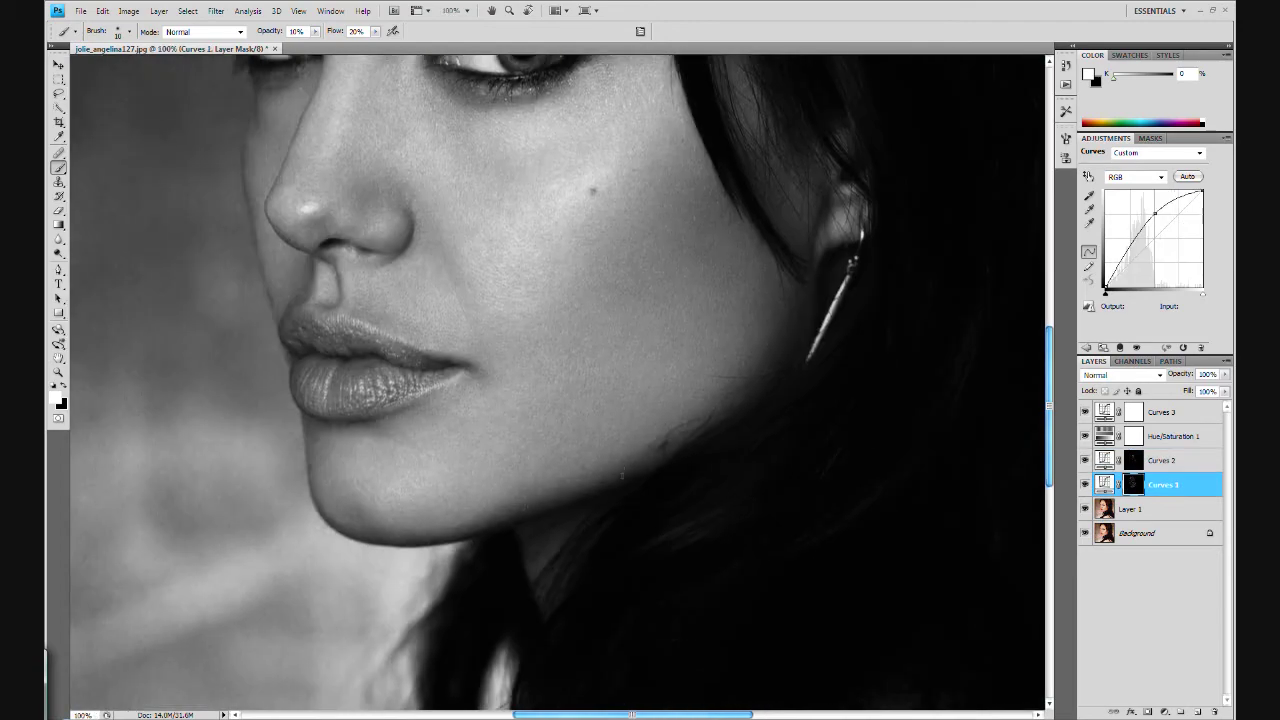
scroll(558, 387, "up", 5)
key("alt+bracketright")
key("ctrl+0")
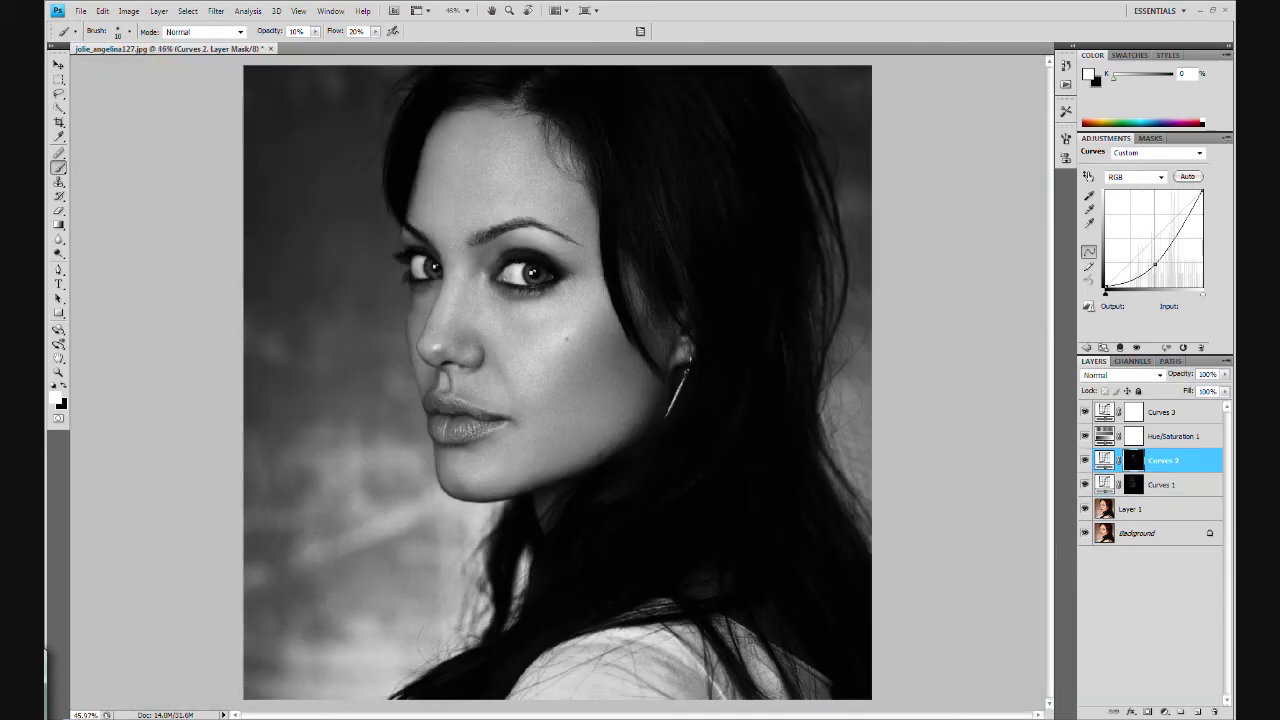
left_click(1122, 487)
scroll(573, 476, "up", 4)
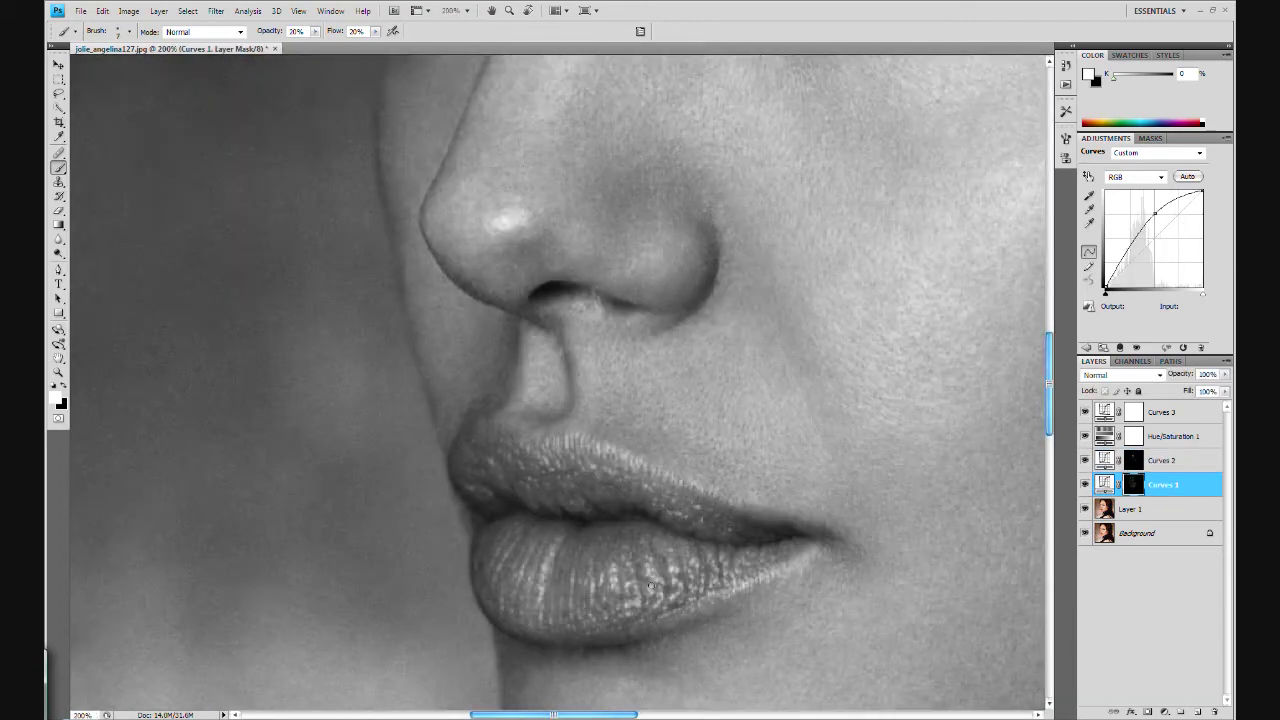